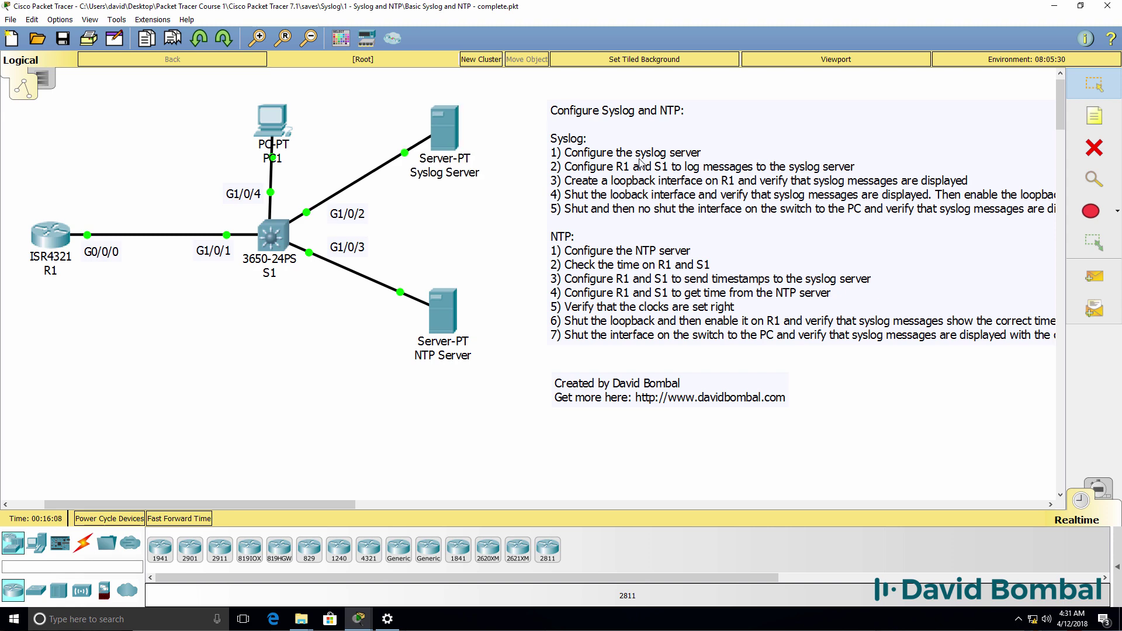
Confirm the Syslog Server's SYSLOG service is On and its FastEthernet0 IP is 10.1.1.200.
click(442, 129)
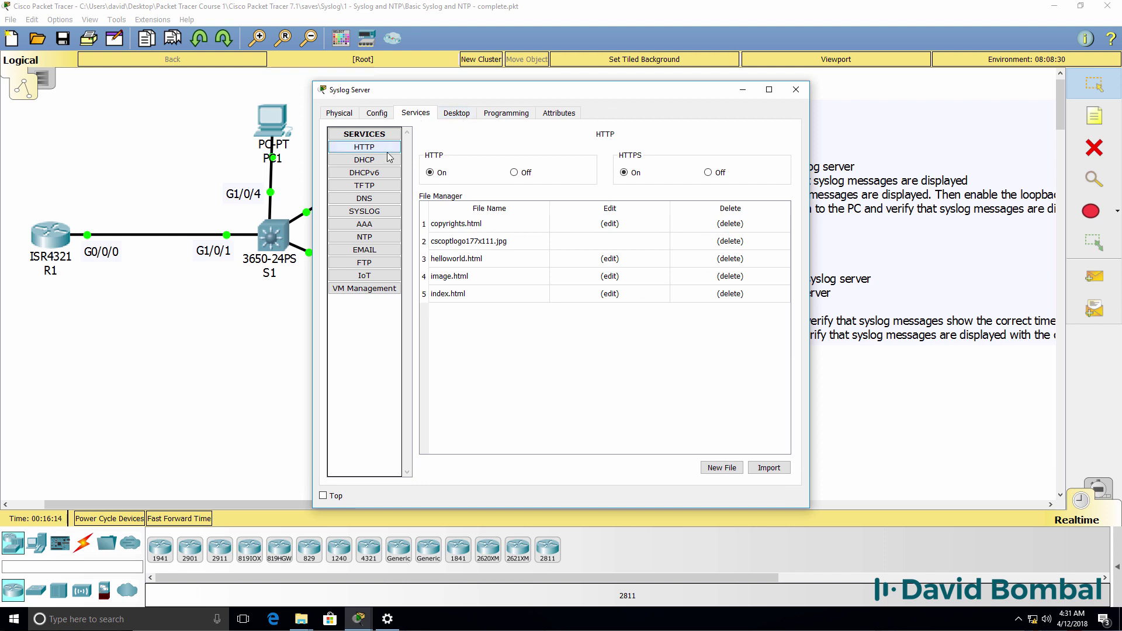
click(376, 212)
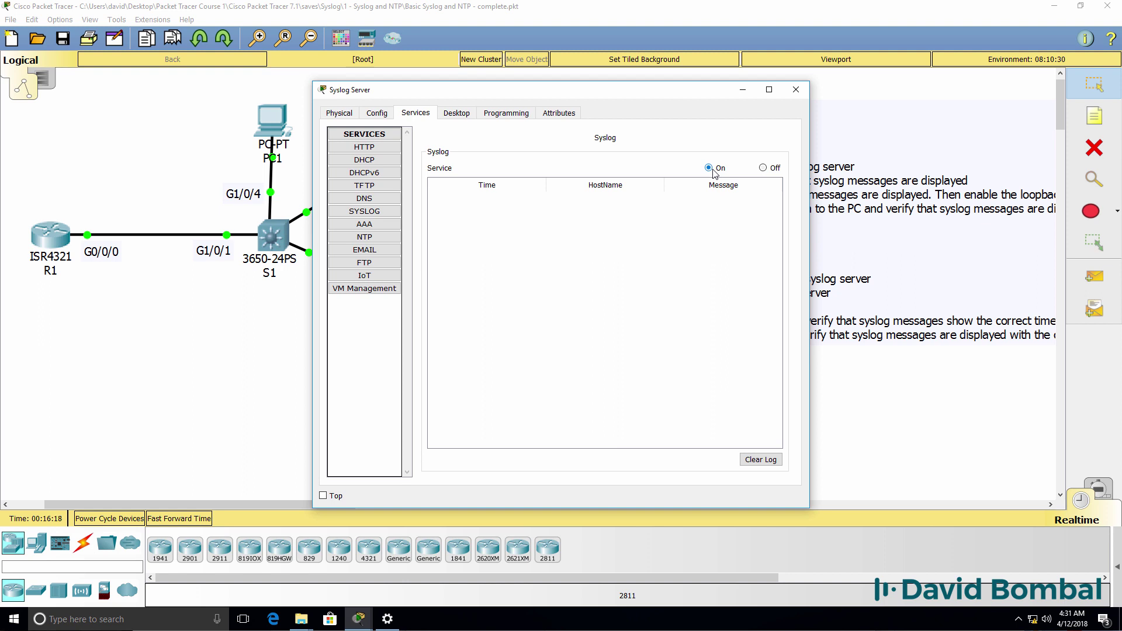
click(379, 116)
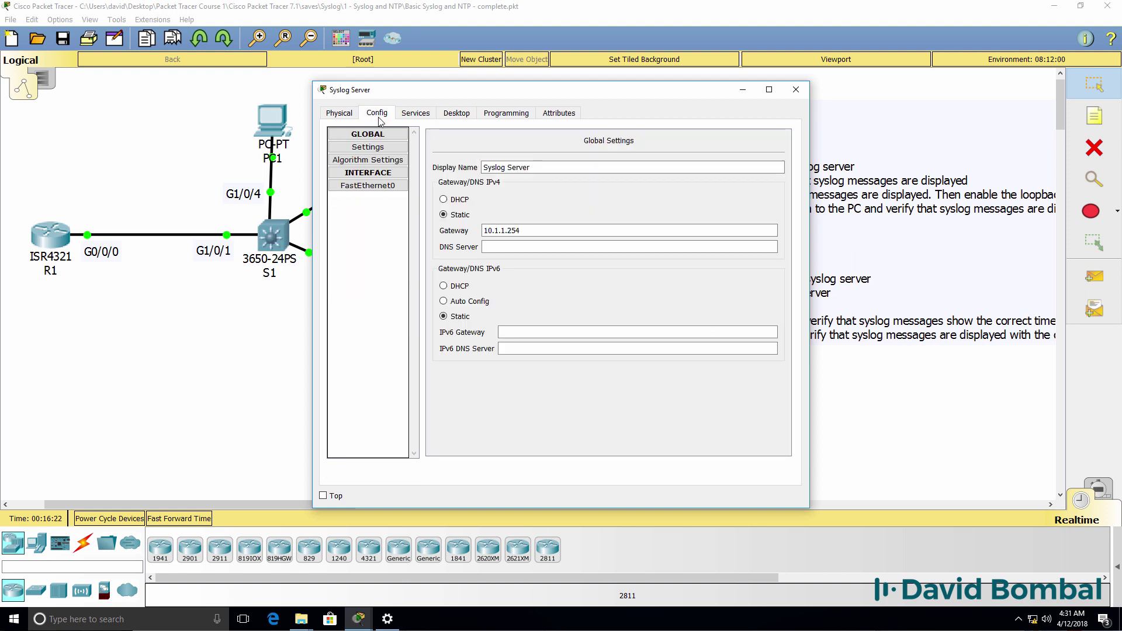
click(378, 191)
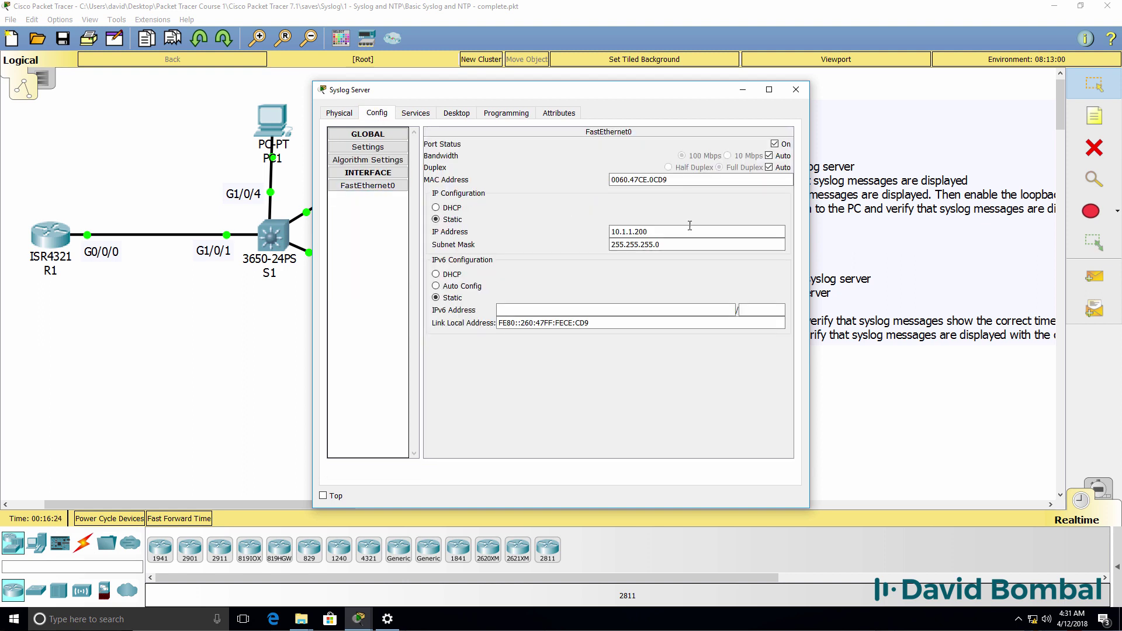
drag(648, 231, 575, 233)
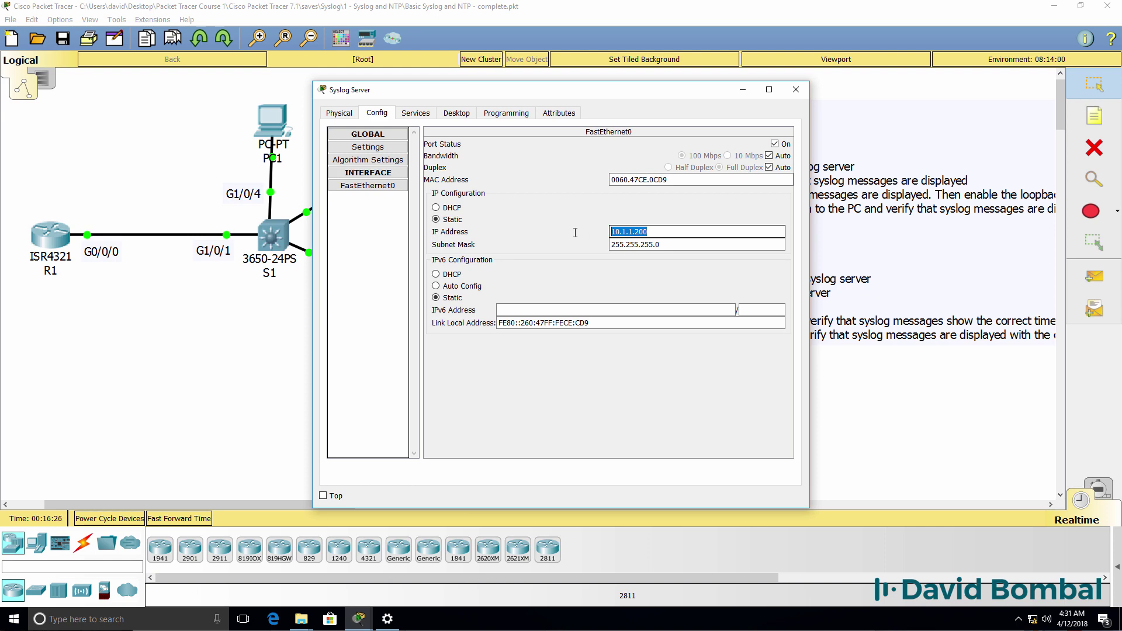
Run ipconfig on the Syslog Server's command prompt to verify its IP settings.
click(467, 117)
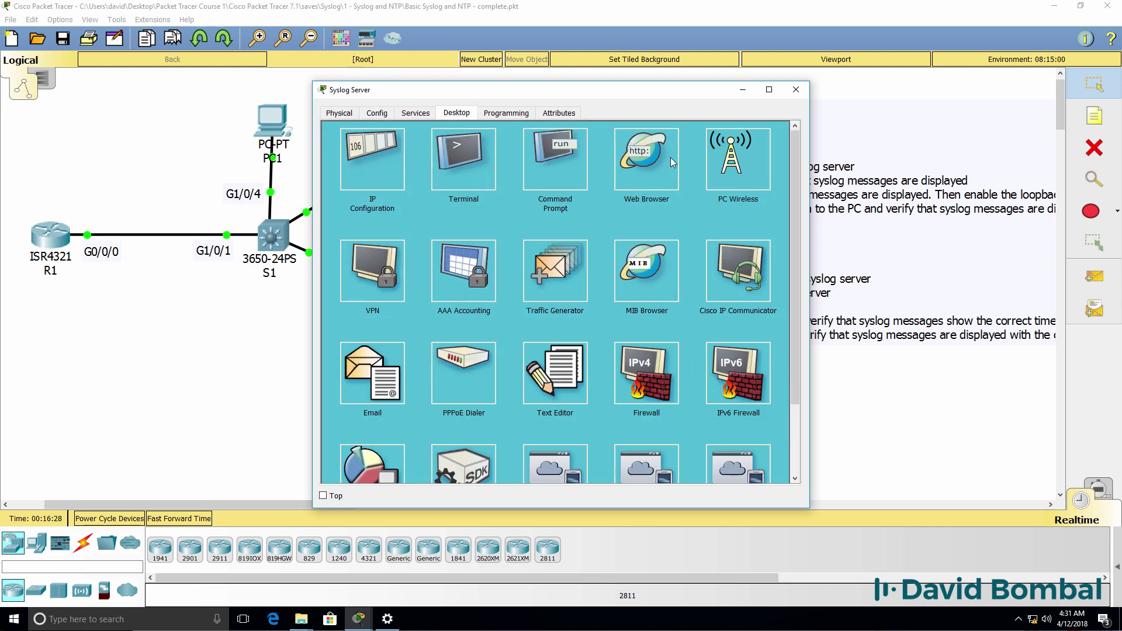
click(571, 153)
text(ipconfig)
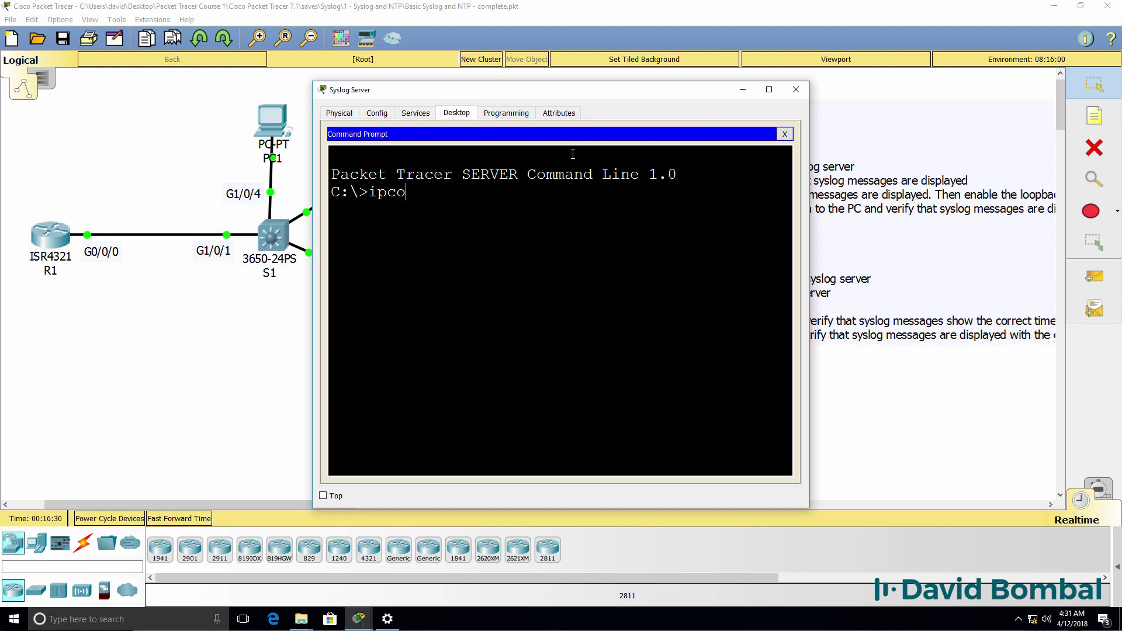
key(Return)
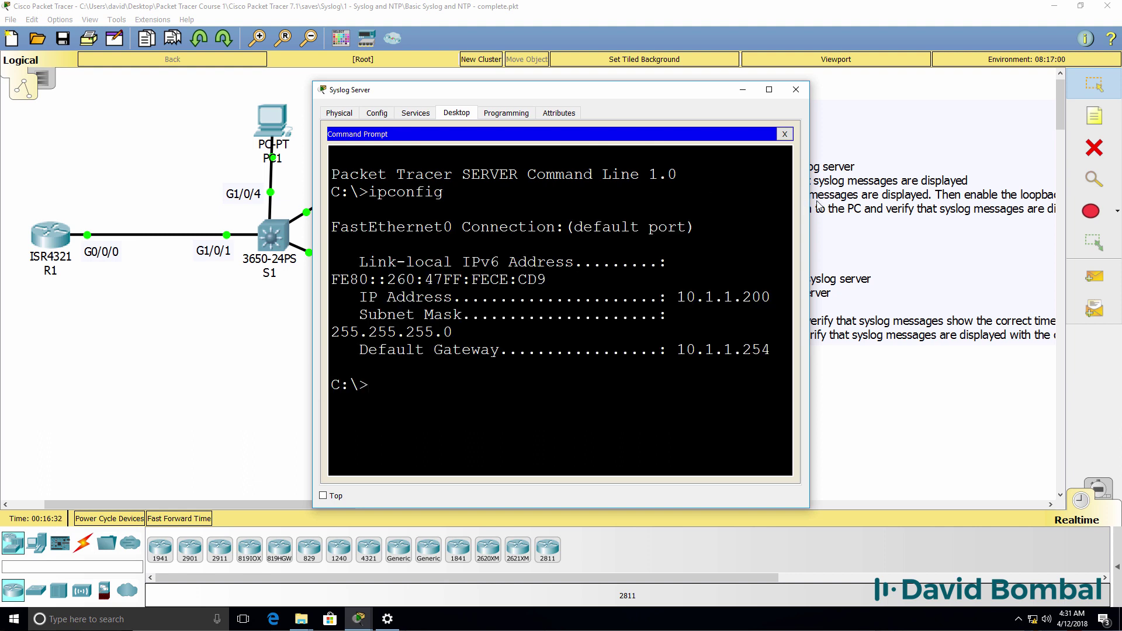
drag(809, 206, 941, 206)
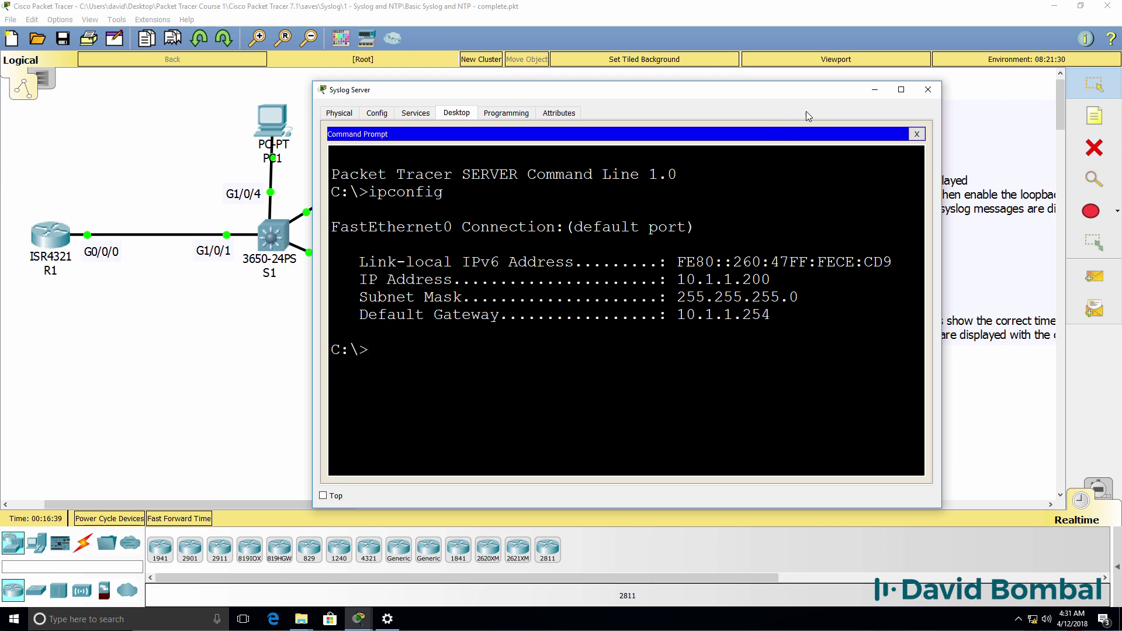
Reopen the Syslog Server's SYSLOG log and position its window beside R1's console.
click(772, 31)
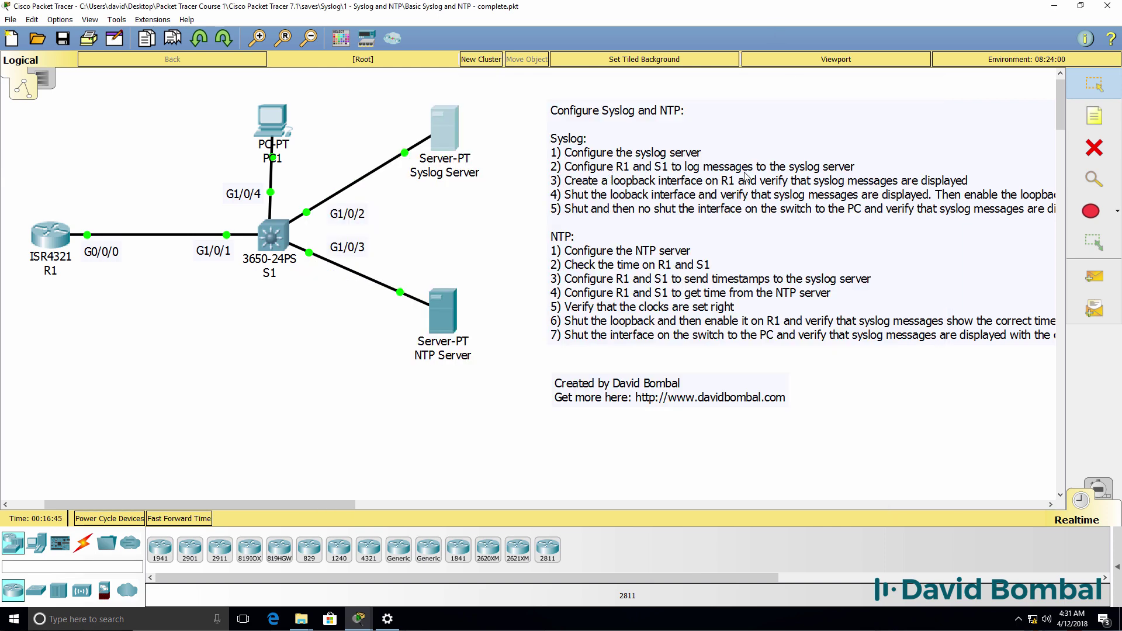
click(449, 120)
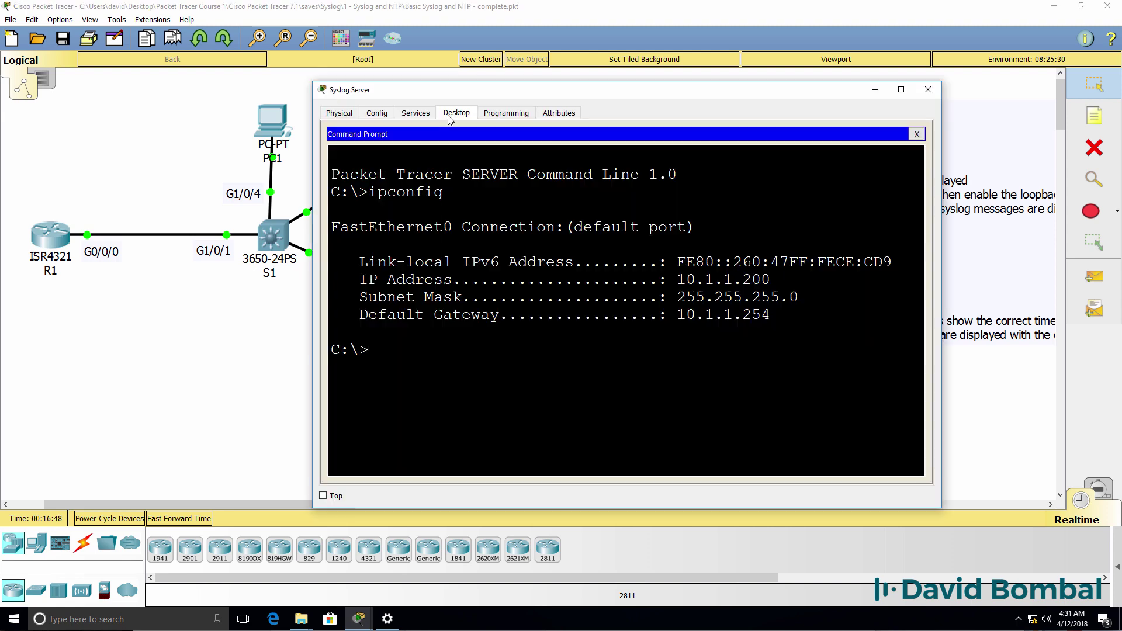
click(412, 114)
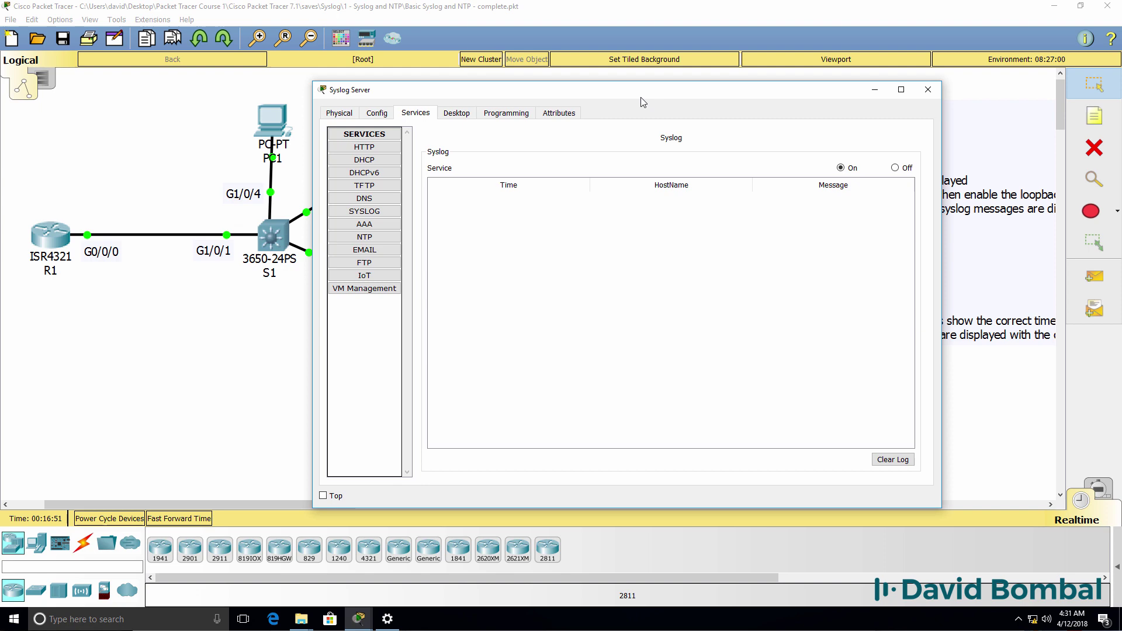
drag(641, 99, 809, 191)
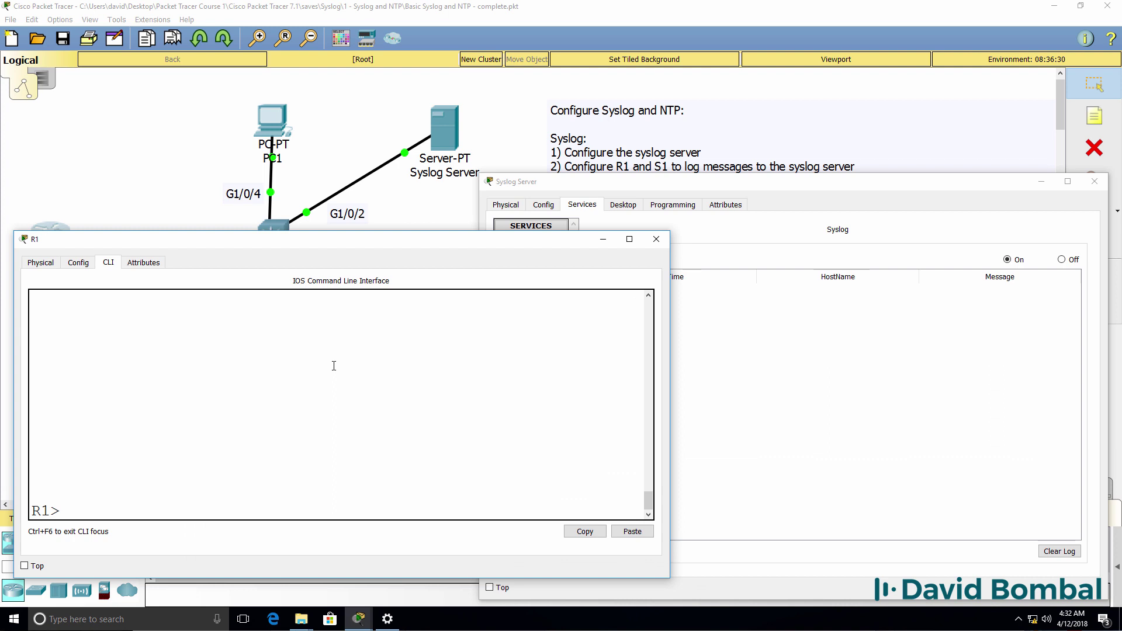
Enter privileged mode on R1, ping 10.1.1.200, and enter global configuration mode.
text(en)
key(Return)
text(ping 10.1.1.200)
key(Return)
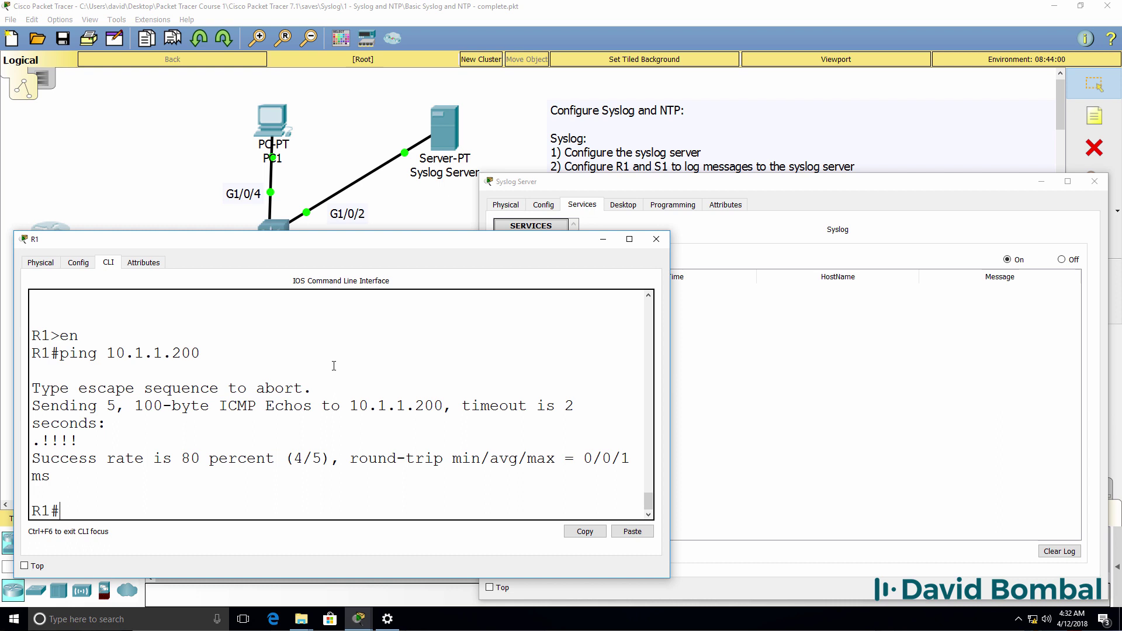
text(conf t)
key(Return)
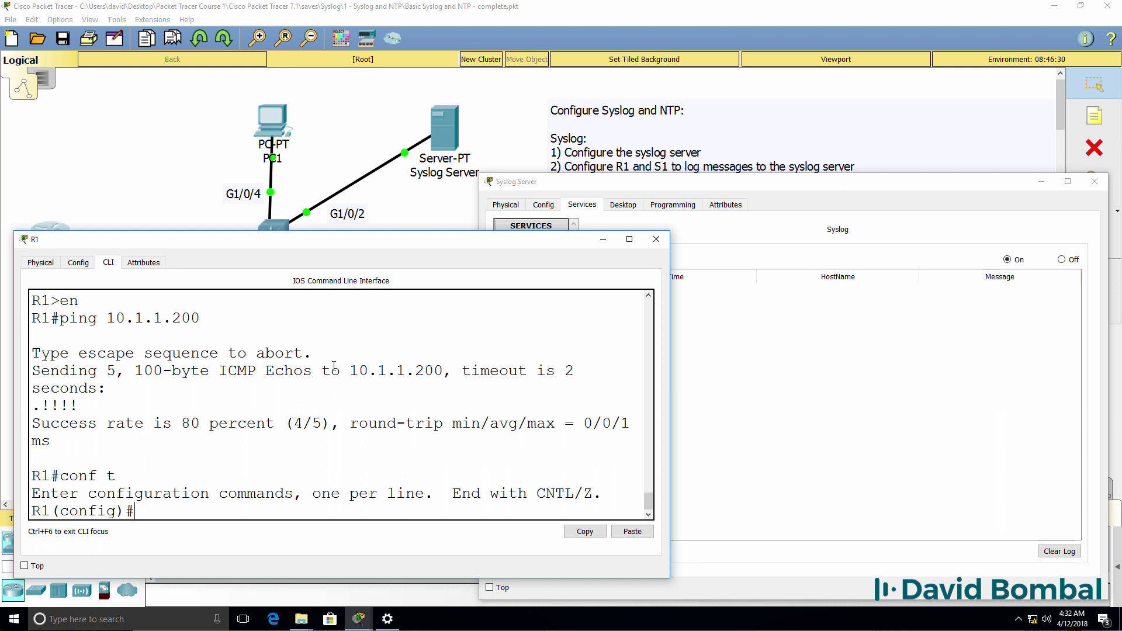
Set R1's logging host to 10.1.1.200 and end configuration to generate log messages.
text(logg)
key(Tab)
text(?)
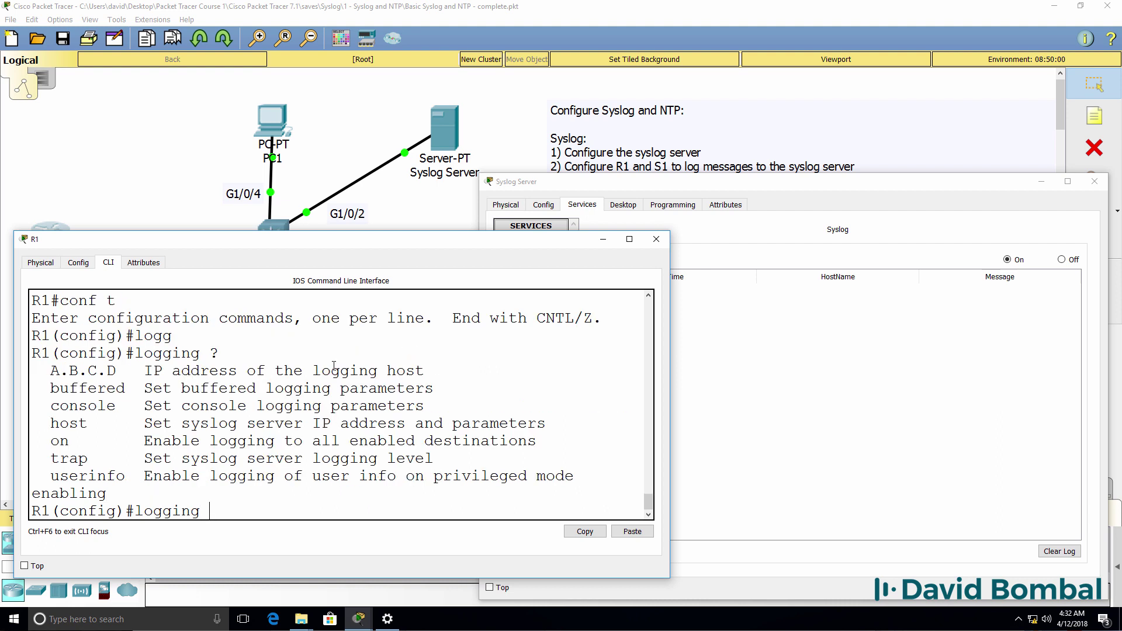
drag(670, 411, 745, 404)
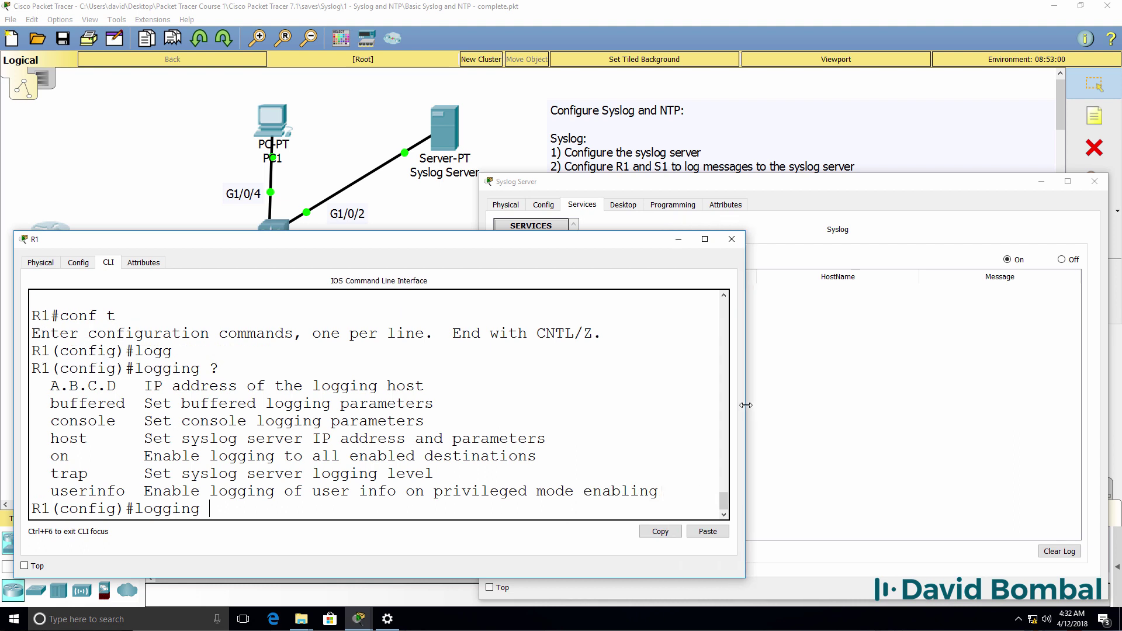
text(ho)
key(Tab)
text(?)
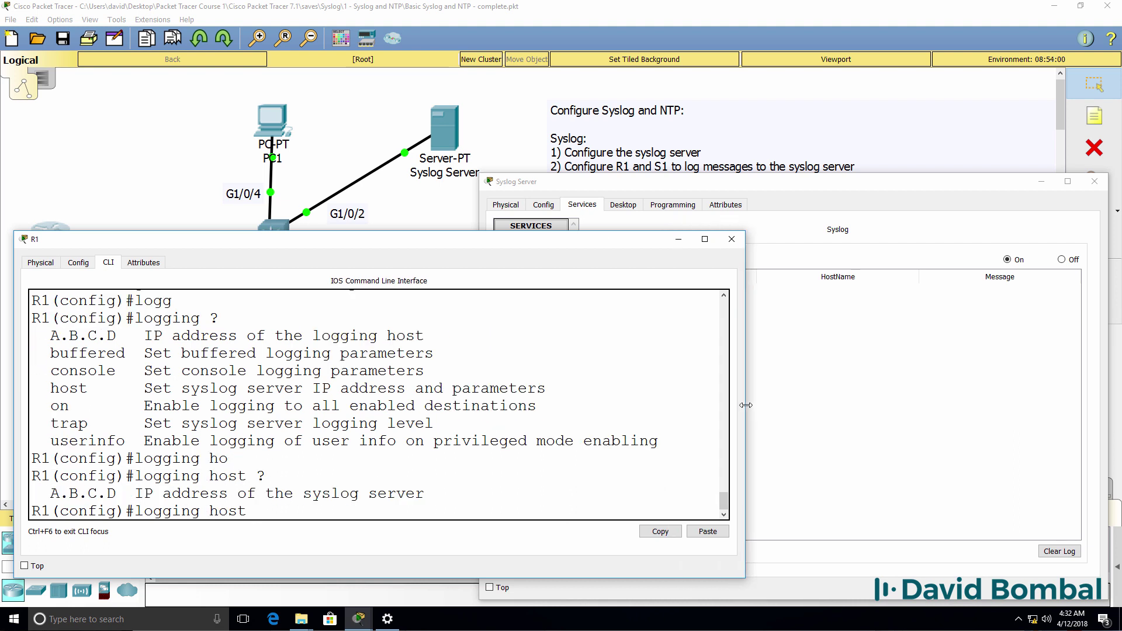
text(10.1.1.200)
key(Return)
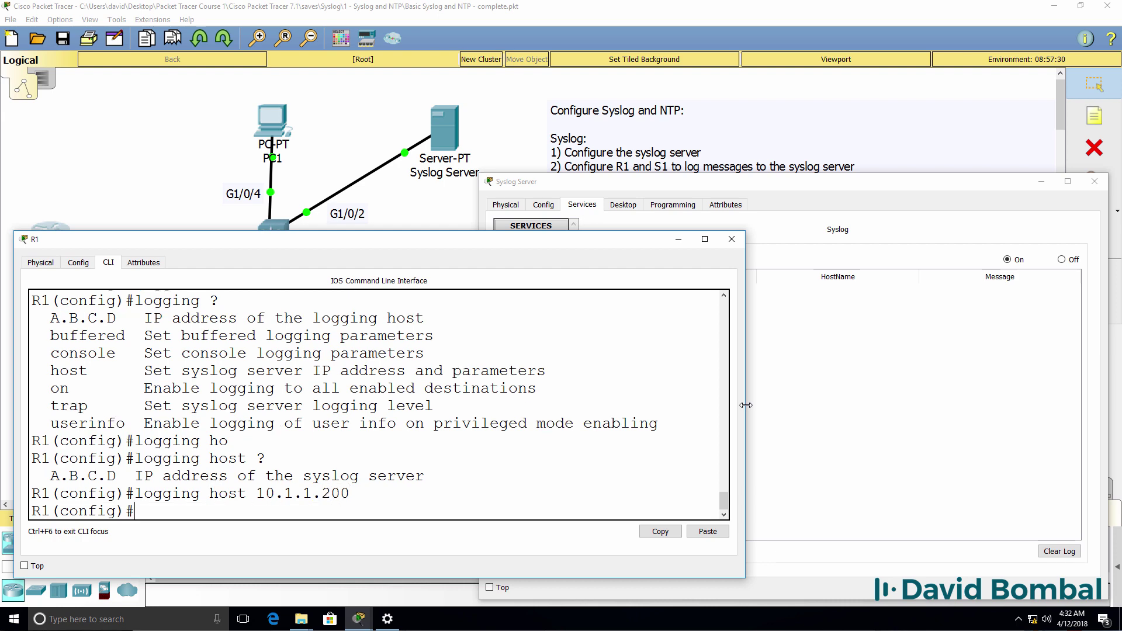
text(end)
key(Return)
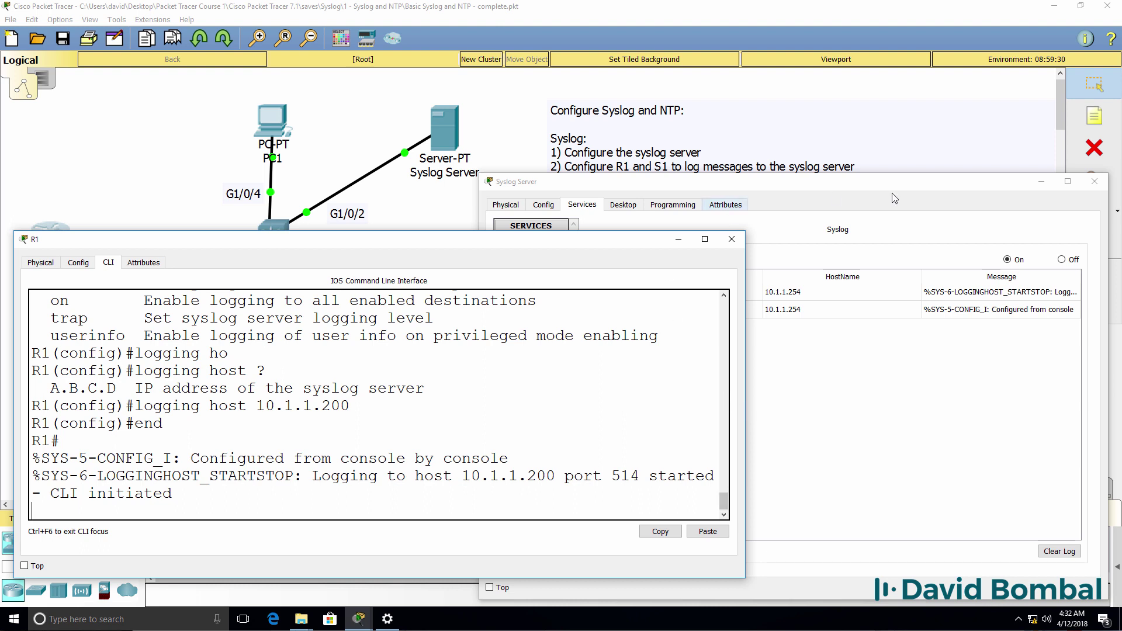
Inspect R1's two syslog entries, widening the list to read the first message in full.
click(918, 347)
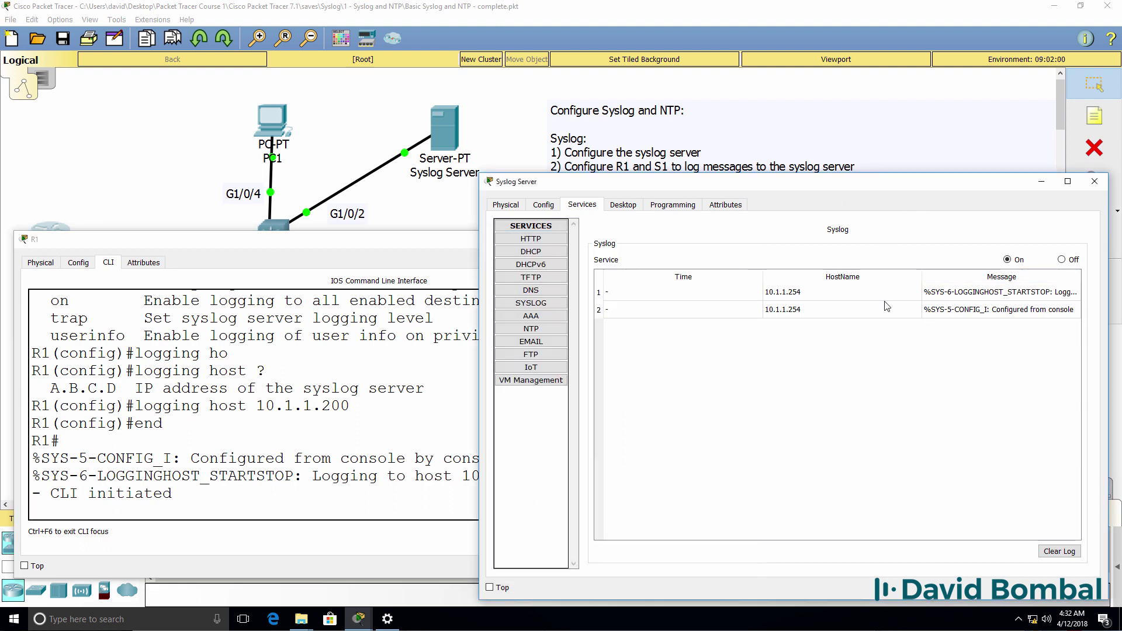
click(941, 310)
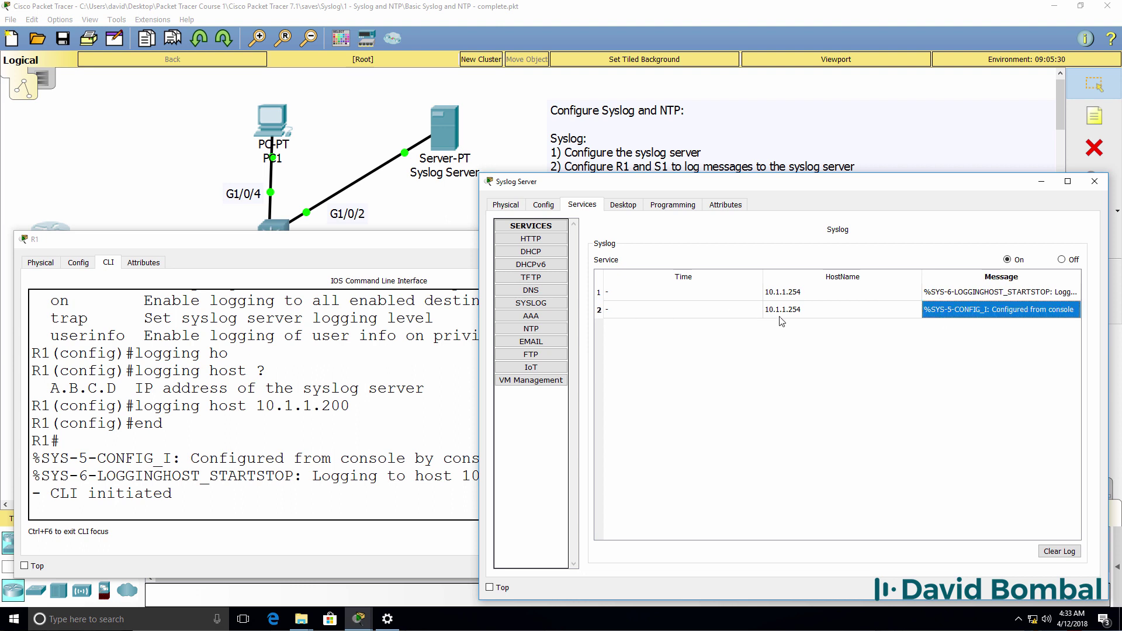
click(826, 314)
click(1003, 313)
drag(480, 309, 368, 309)
click(1003, 292)
double_click(1001, 294)
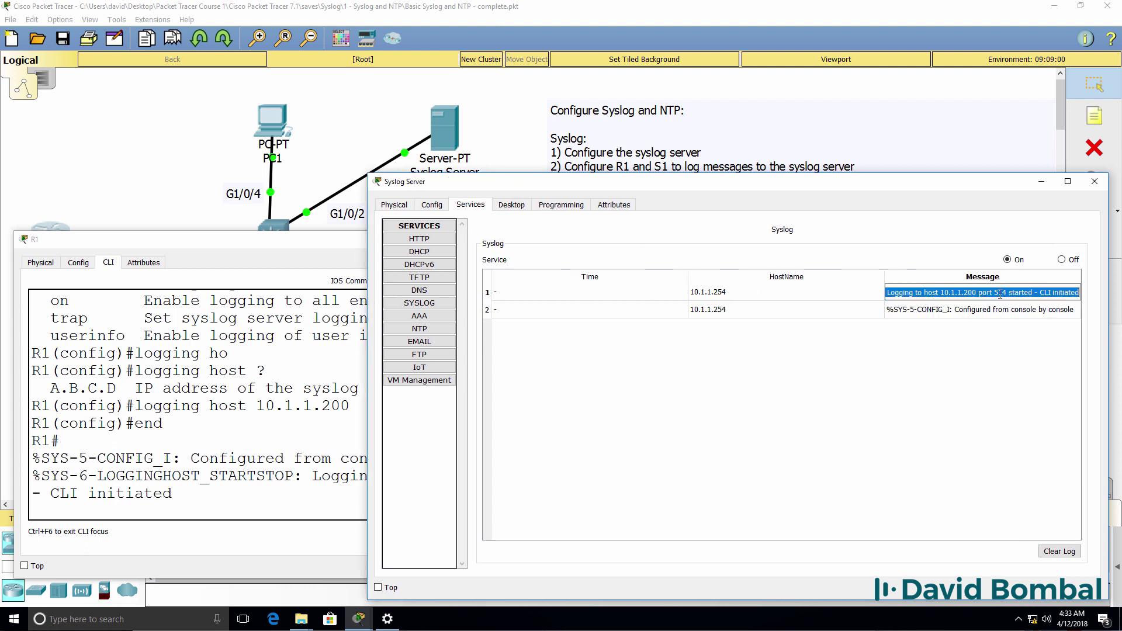
key(Escape)
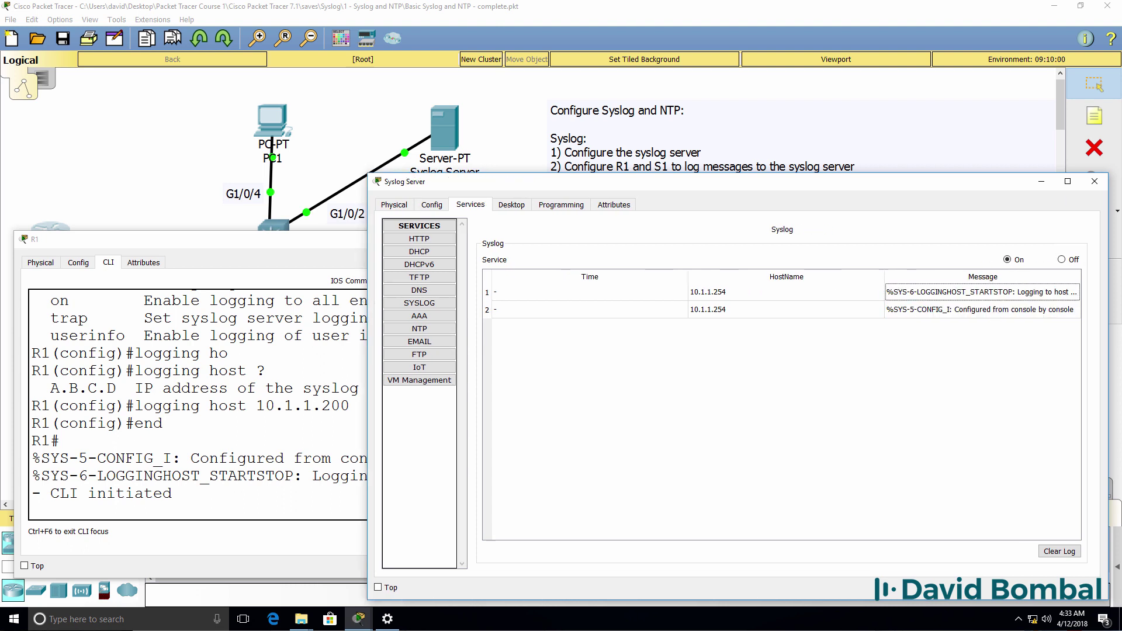
click(140, 440)
Run sh ip int brief on R1 and match its 10.1.1.254 address to the syslog entries' source.
key(Return)
text(s)
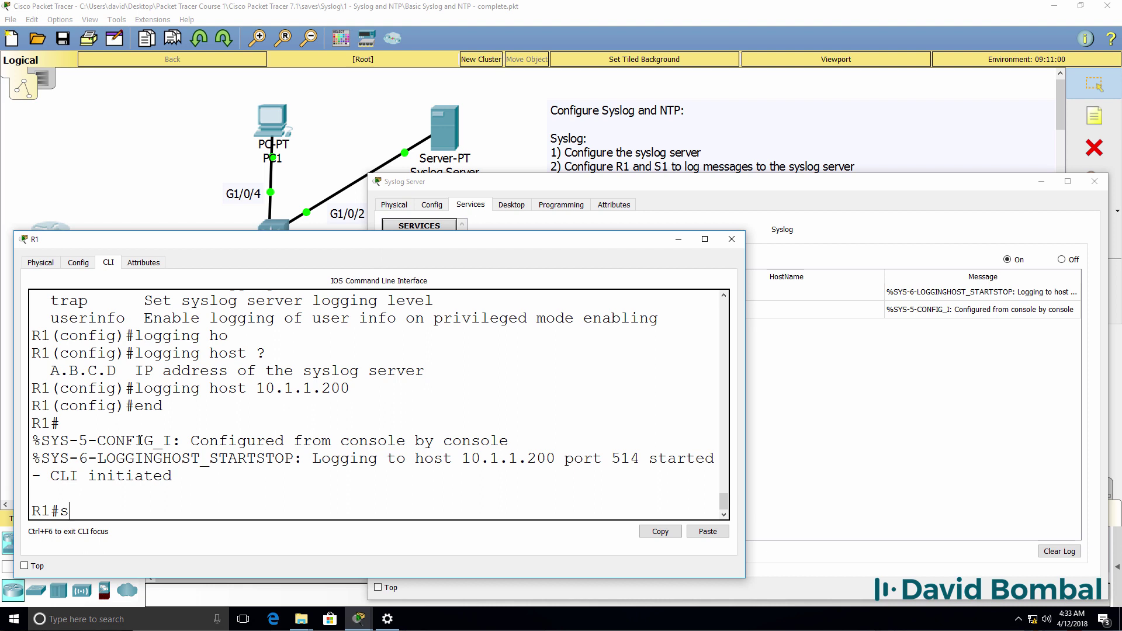
text(h ip int brief)
key(Return)
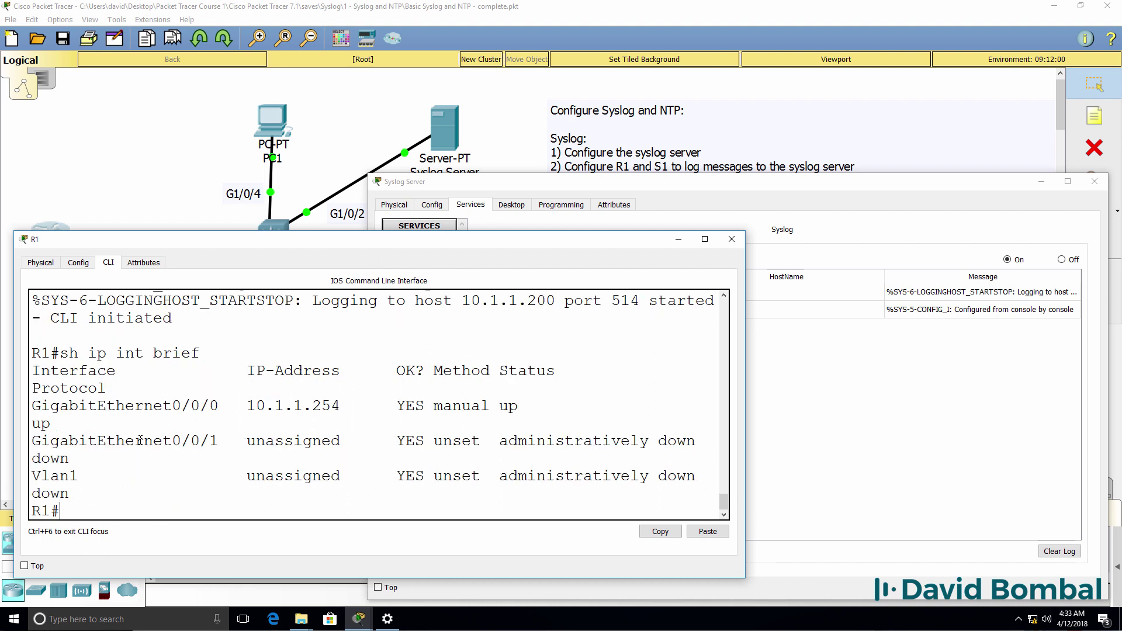
drag(358, 405, 79, 406)
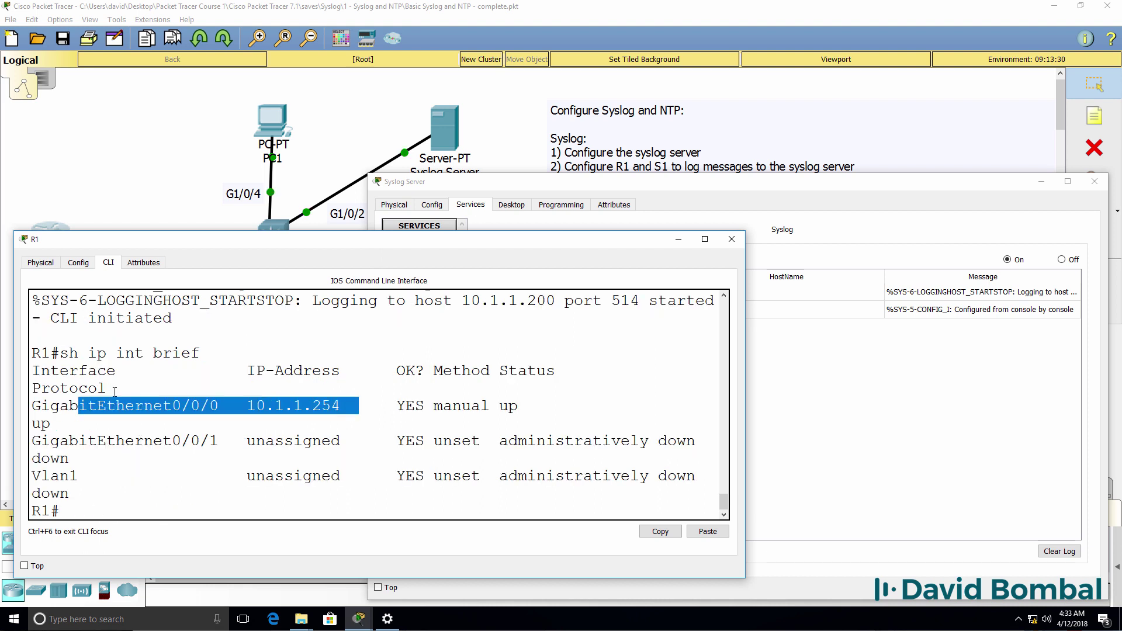
drag(746, 376, 814, 375)
click(755, 199)
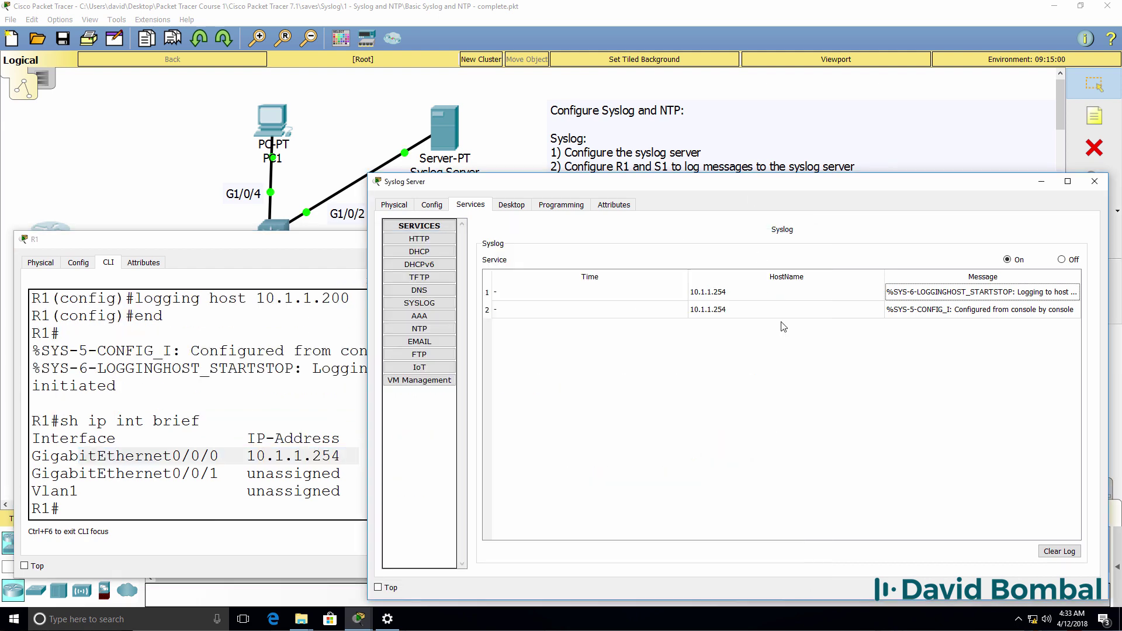
click(720, 299)
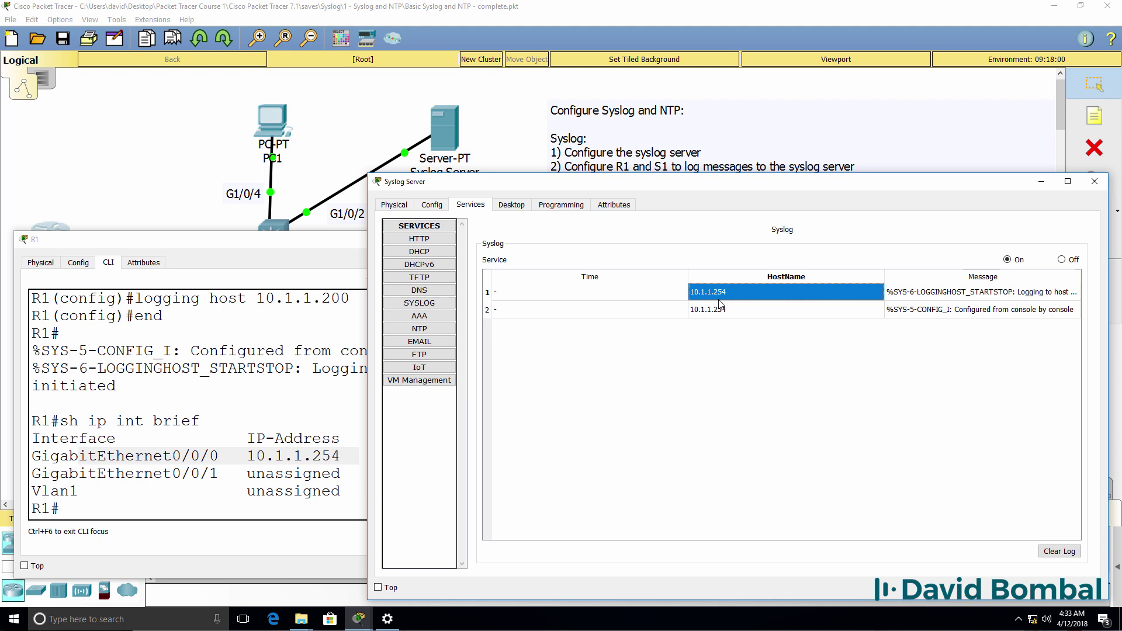
click(954, 294)
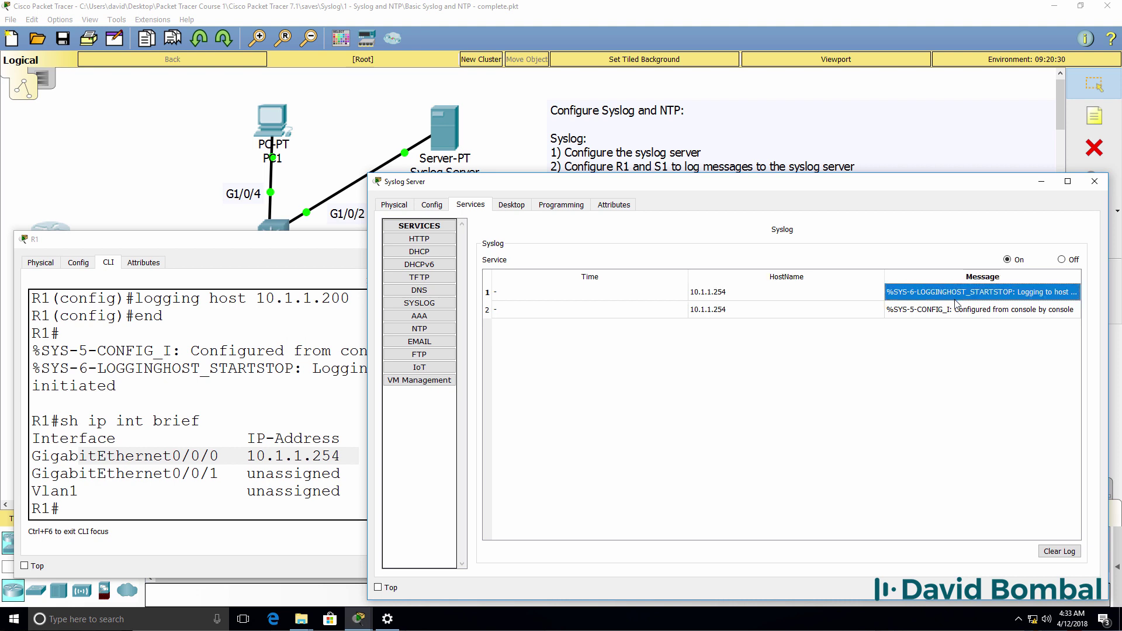
Enter and exit configuration mode on R1 to generate a configured-from-console message.
click(296, 395)
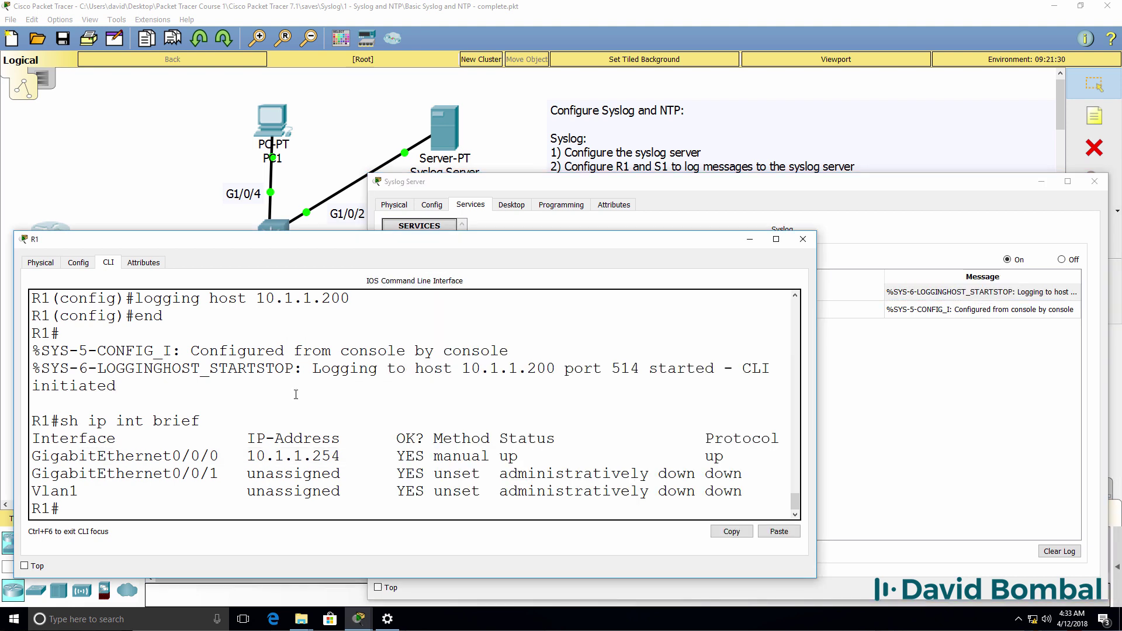
text(conf t)
key(Return)
key(ctrl+z)
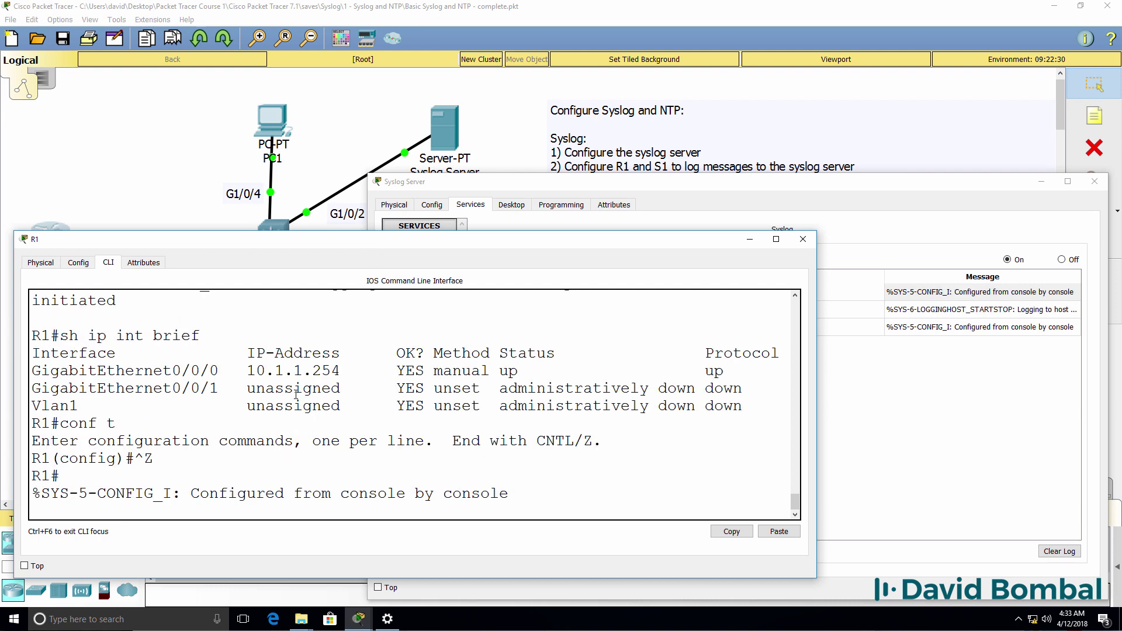
key(Return)
drag(512, 477, 37, 465)
Check the new entry and the recorded times in the Syslog Server's log.
click(957, 297)
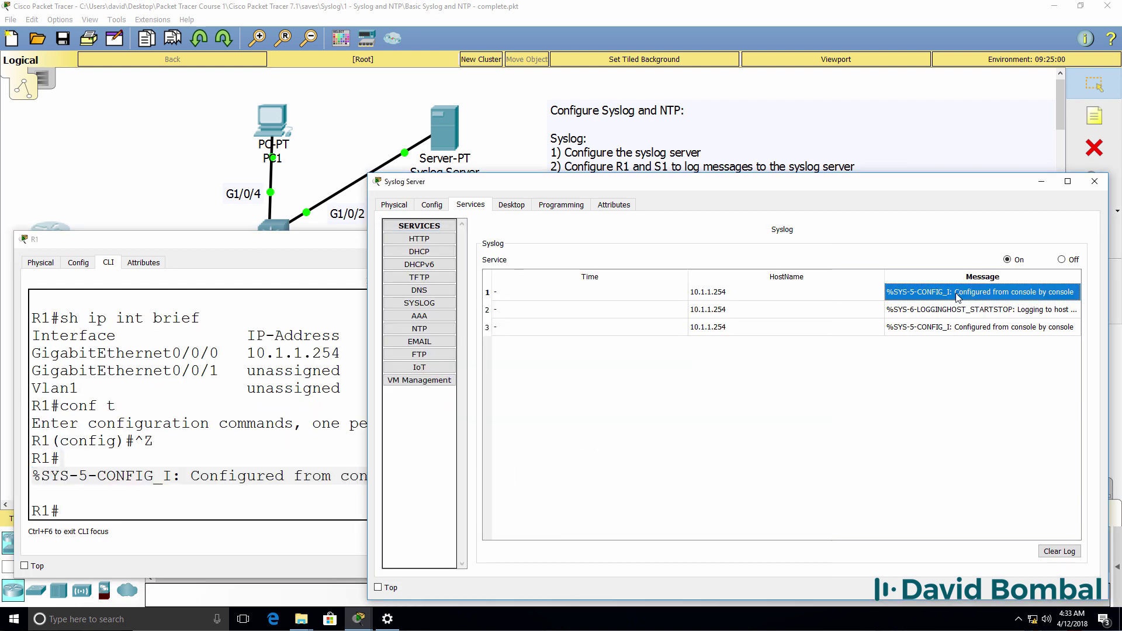
click(556, 295)
click(583, 310)
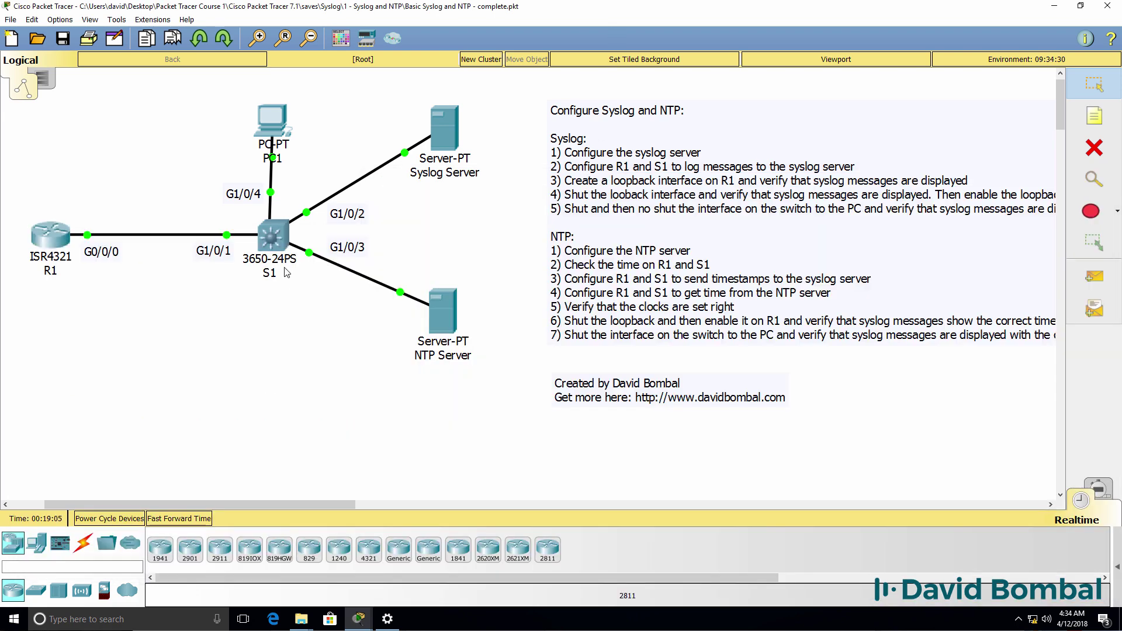
Open S1's CLI, enter privileged mode, and ping the syslog server at 10.1.1.200.
click(270, 236)
click(479, 152)
drag(490, 136, 137, 256)
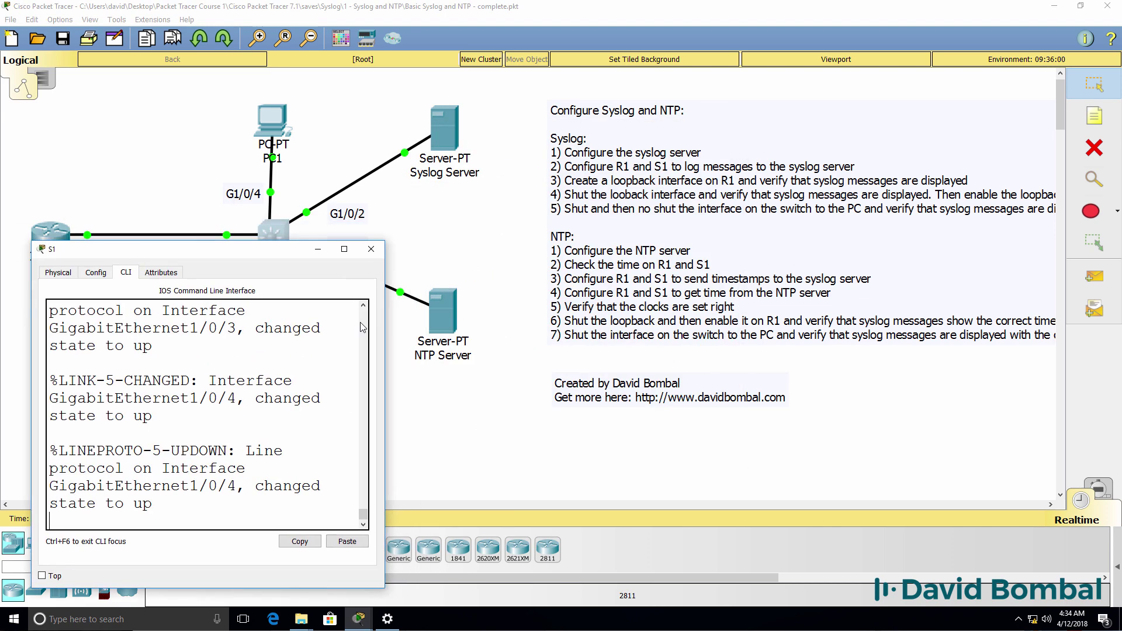
drag(383, 324, 791, 324)
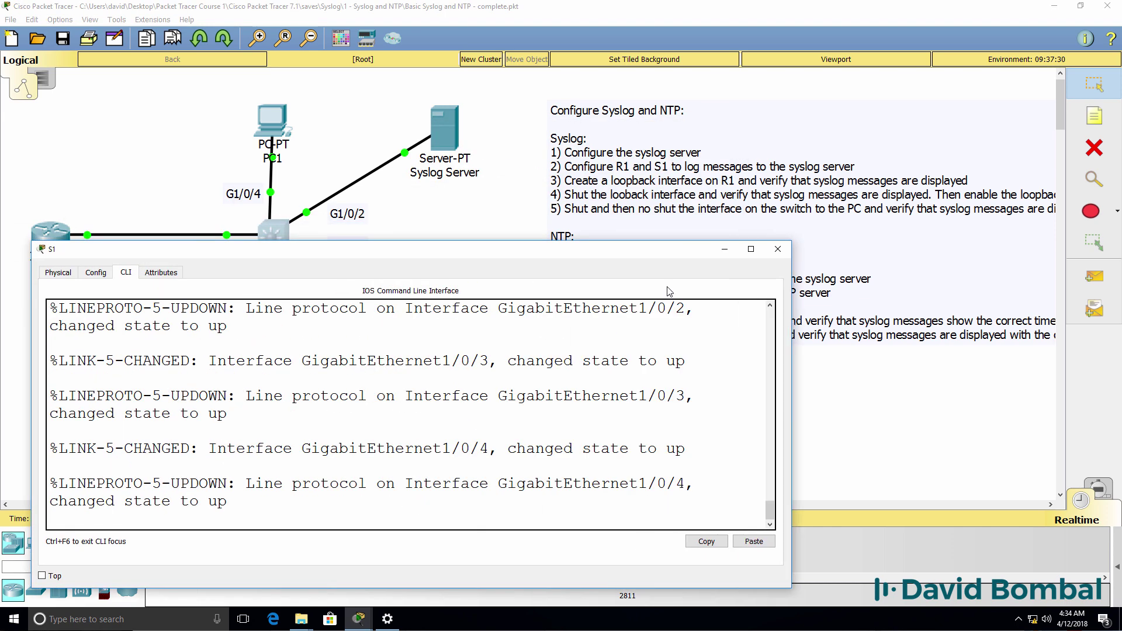
key(Return)
key(Return)
text(en)
key(Return)
text(pi)
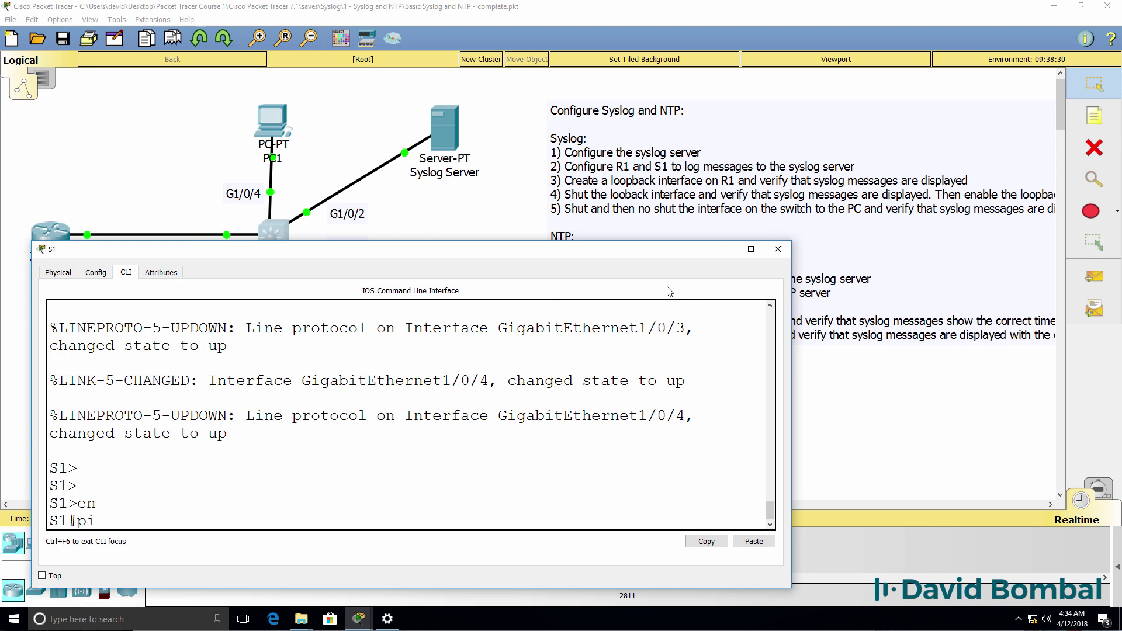
text(ng 10.1.1.200)
key(Return)
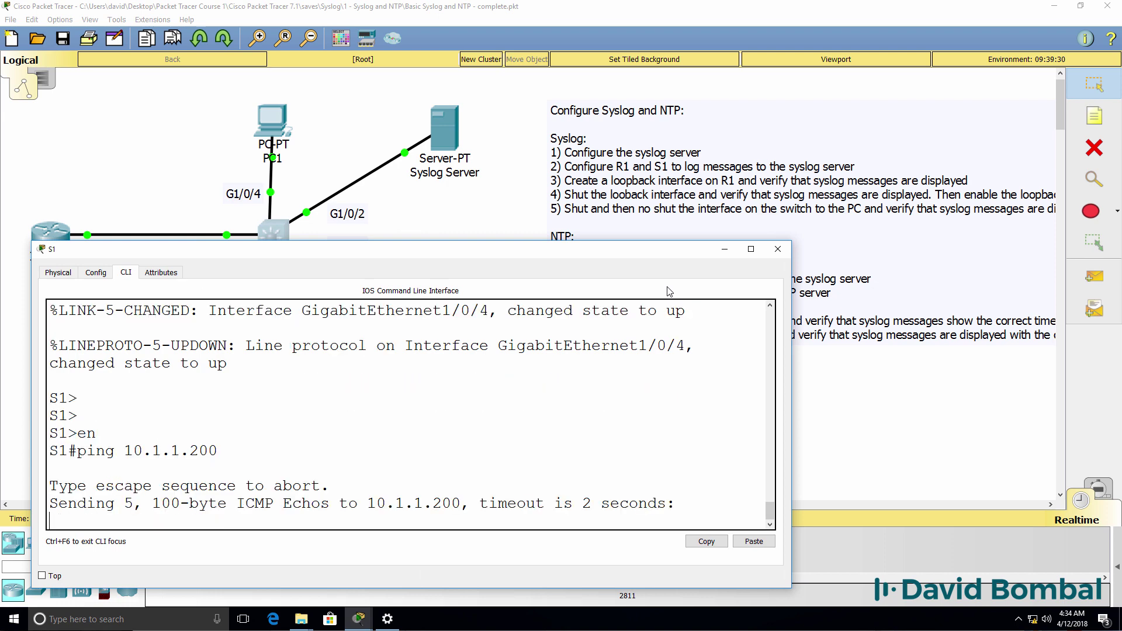
Set S1's logging host to 10.1.1.200 in global configuration mode.
text(conf t)
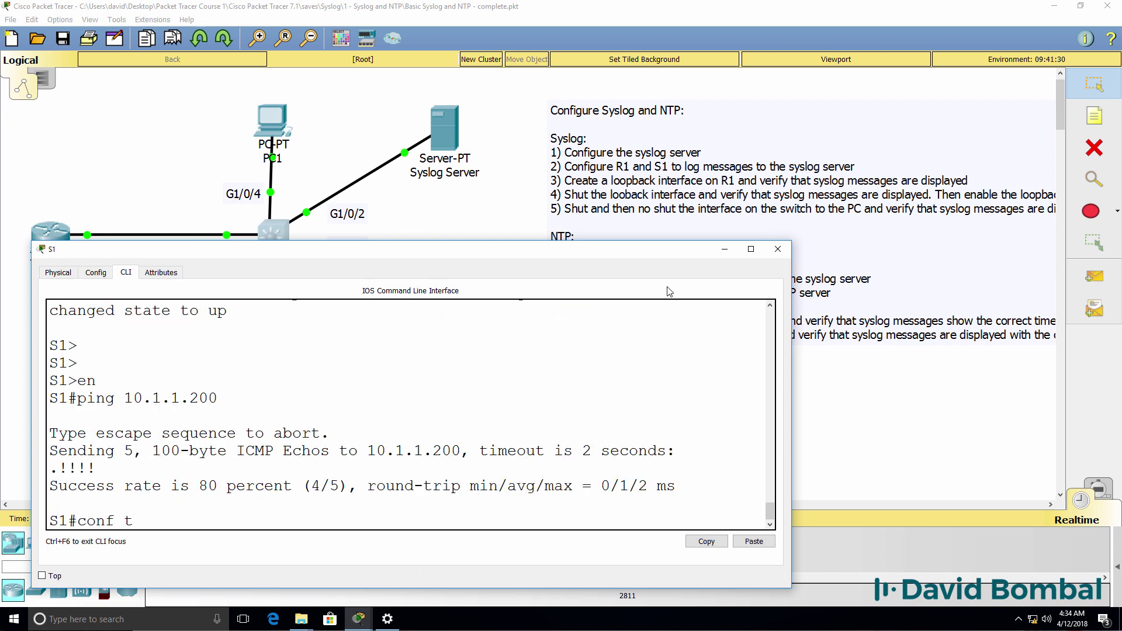
key(Return)
text(log)
key(Tab)
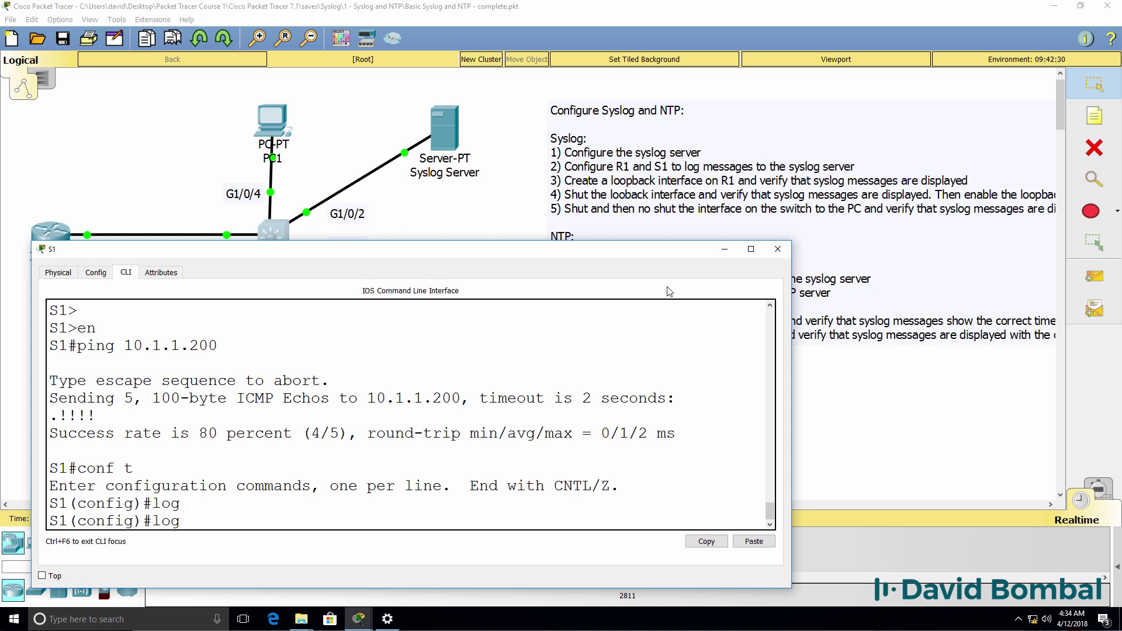
text(g)
key(Tab)
text(?ho)
key(Tab)
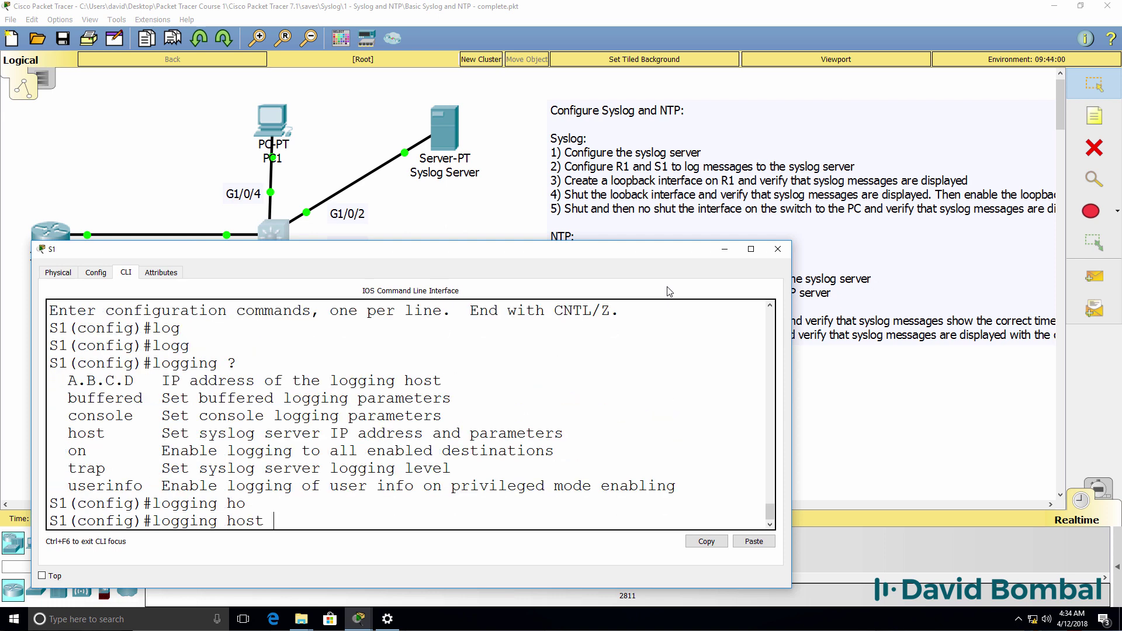
text(?)
text(10.1.1.200)
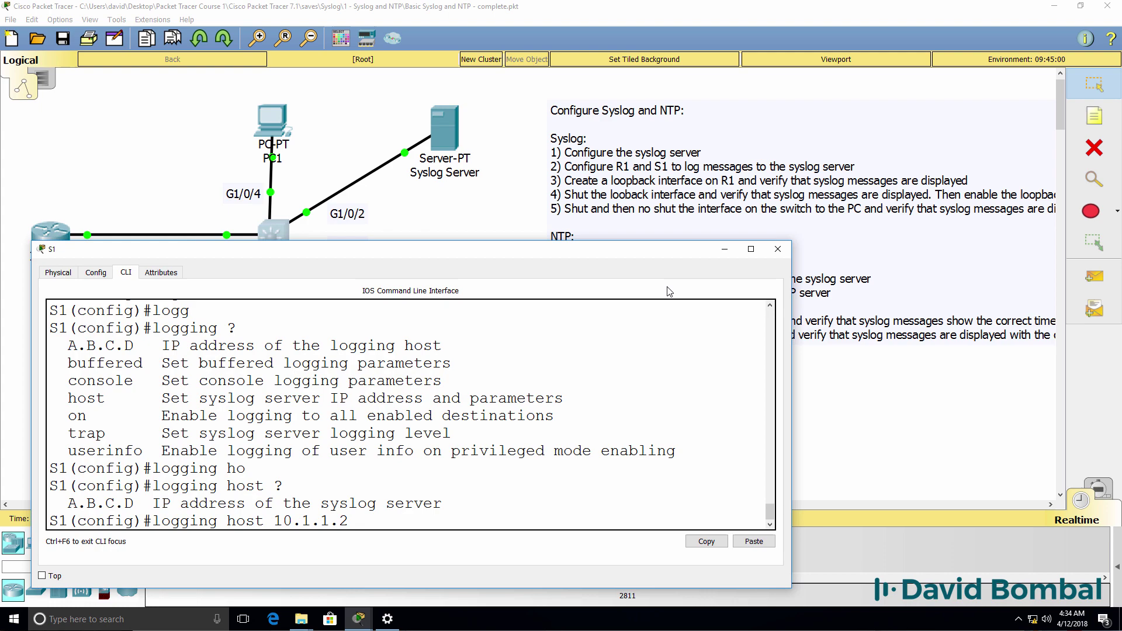
key(Return)
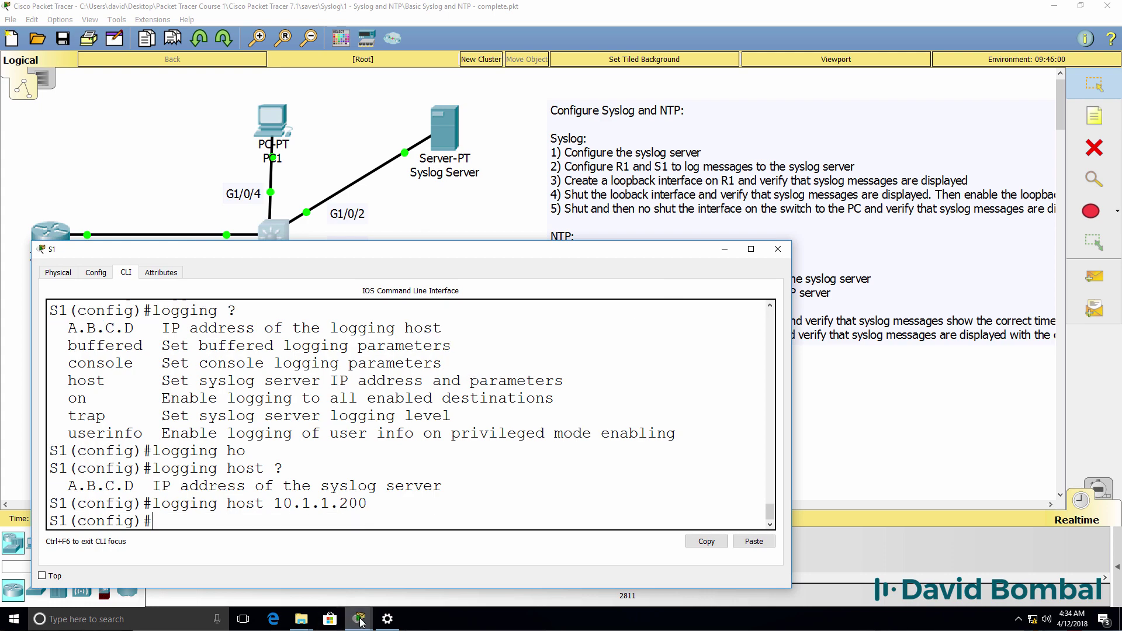
Leave configuration mode on S1 so it starts logging to 10.1.1.200.
mouse_move(359, 618)
click(349, 554)
click(314, 519)
text(e)
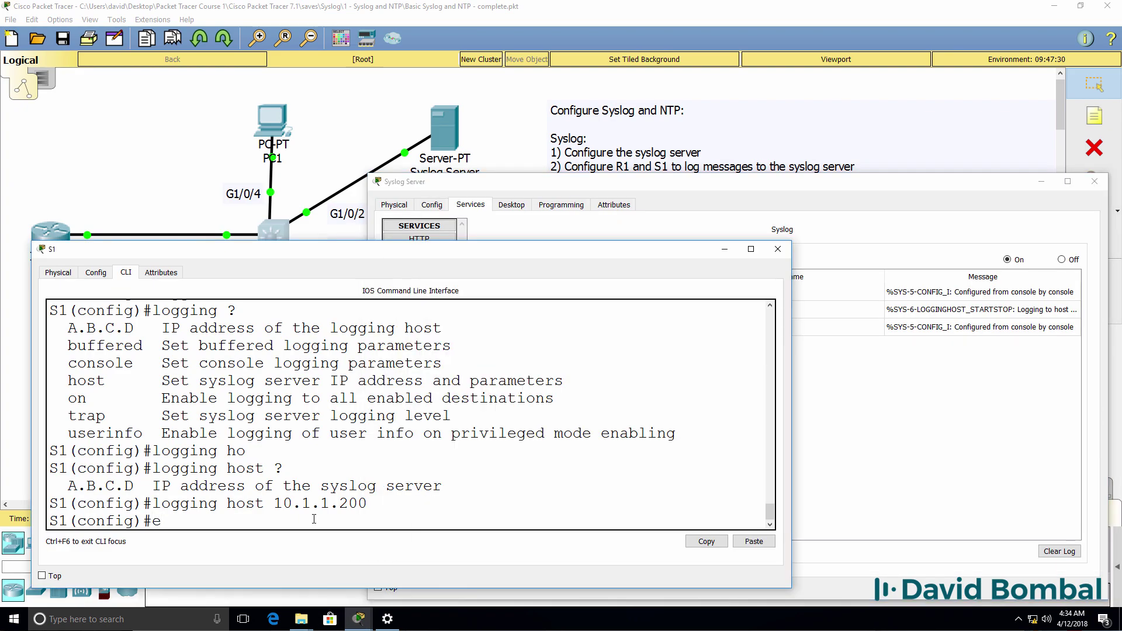
text(nd)
key(Return)
drag(314, 519, 5, 458)
key(Return)
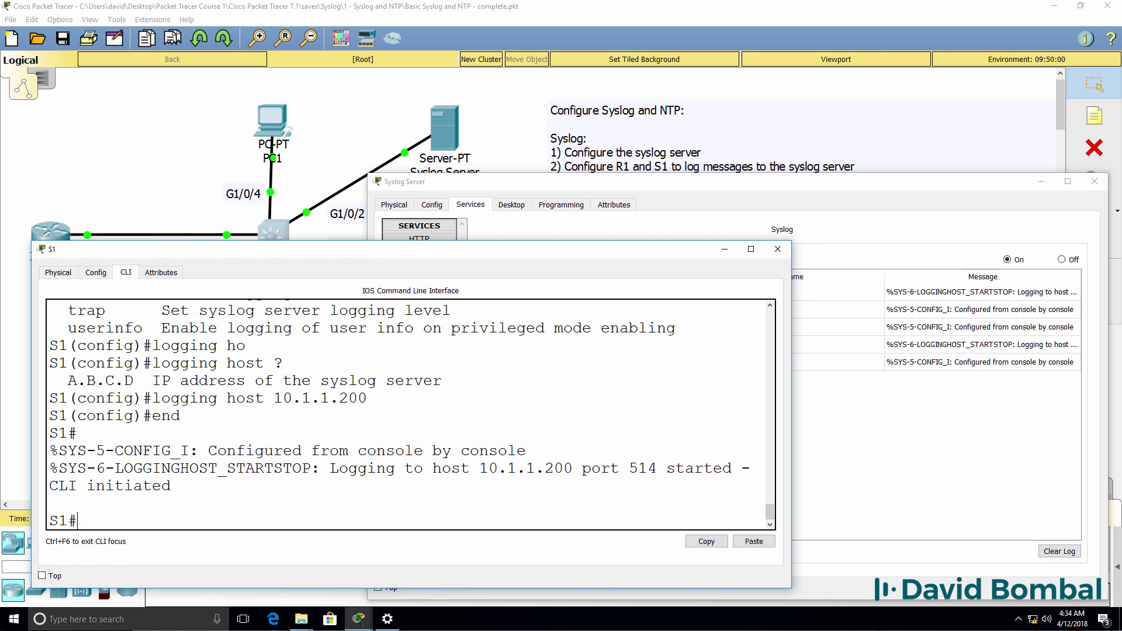
Compare the new syslog entries' host addresses to find S1's logging-started message.
click(940, 184)
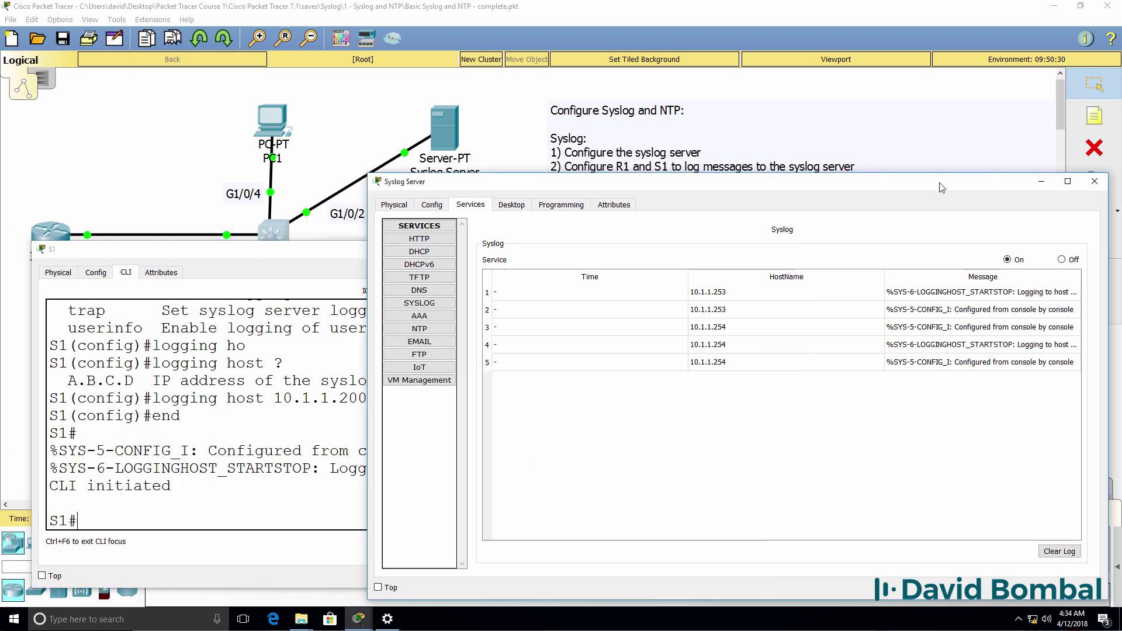
click(919, 315)
click(914, 299)
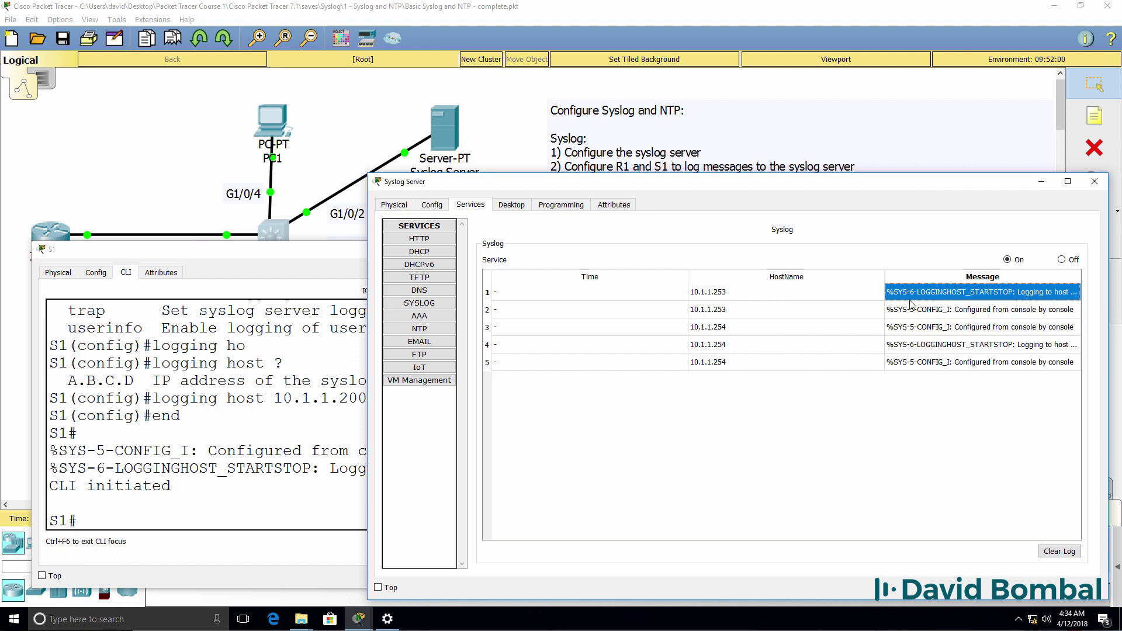
click(737, 313)
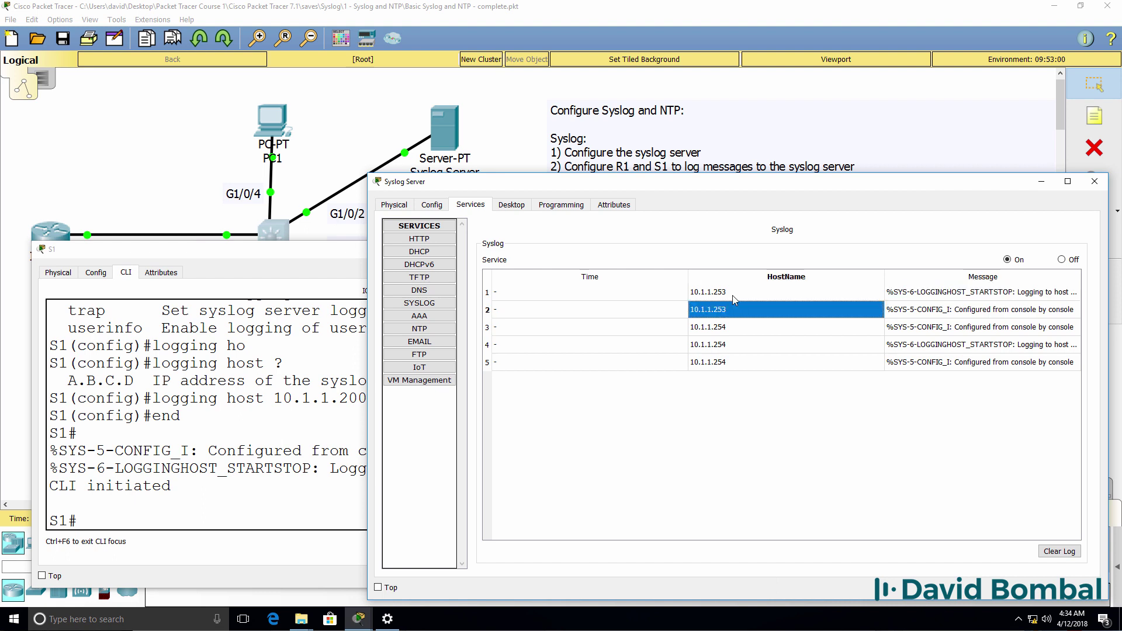
click(735, 295)
click(735, 312)
click(734, 297)
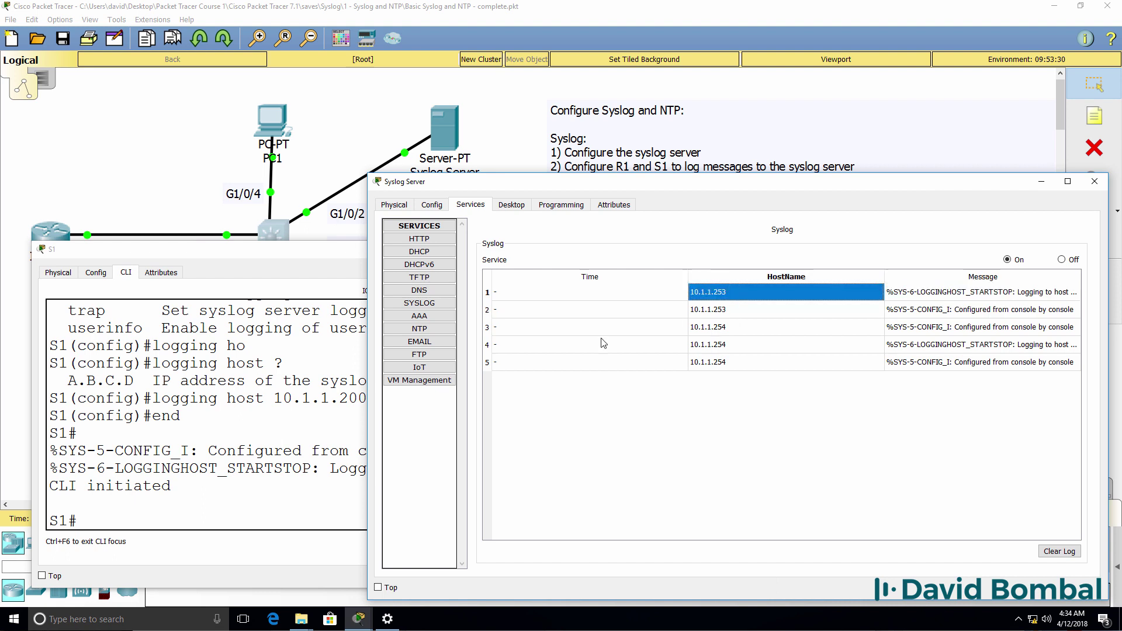
click(121, 431)
Confirm with sh ip int brief that S1's Vlan1 is 10.1.1.253, matching the new syslog entries.
text(sh ip int brief)
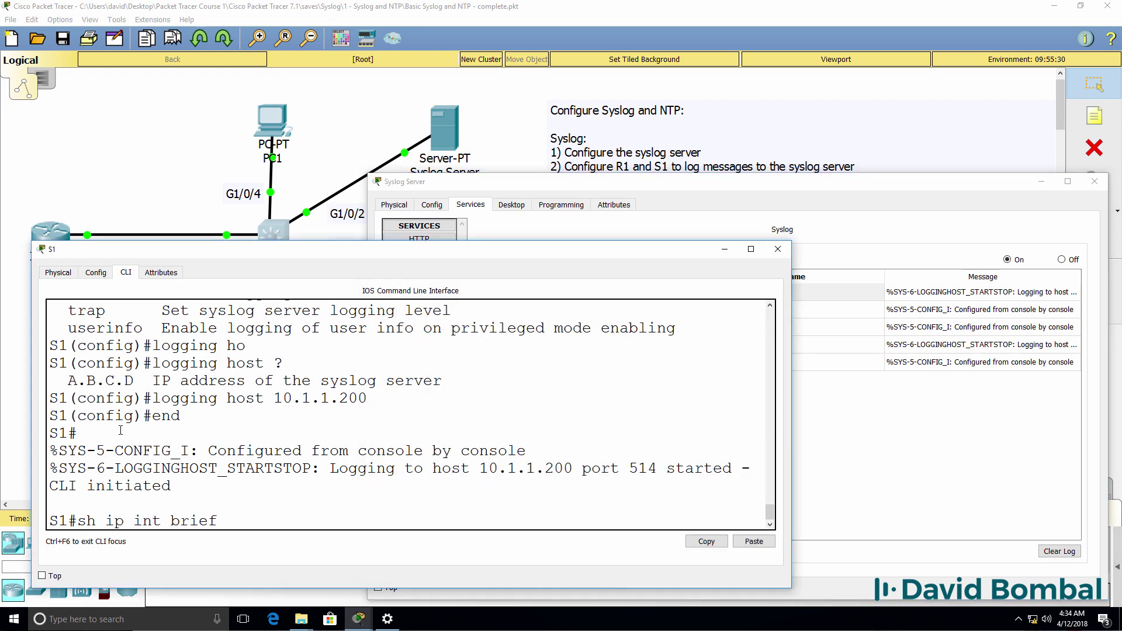
key(Return)
key(space)
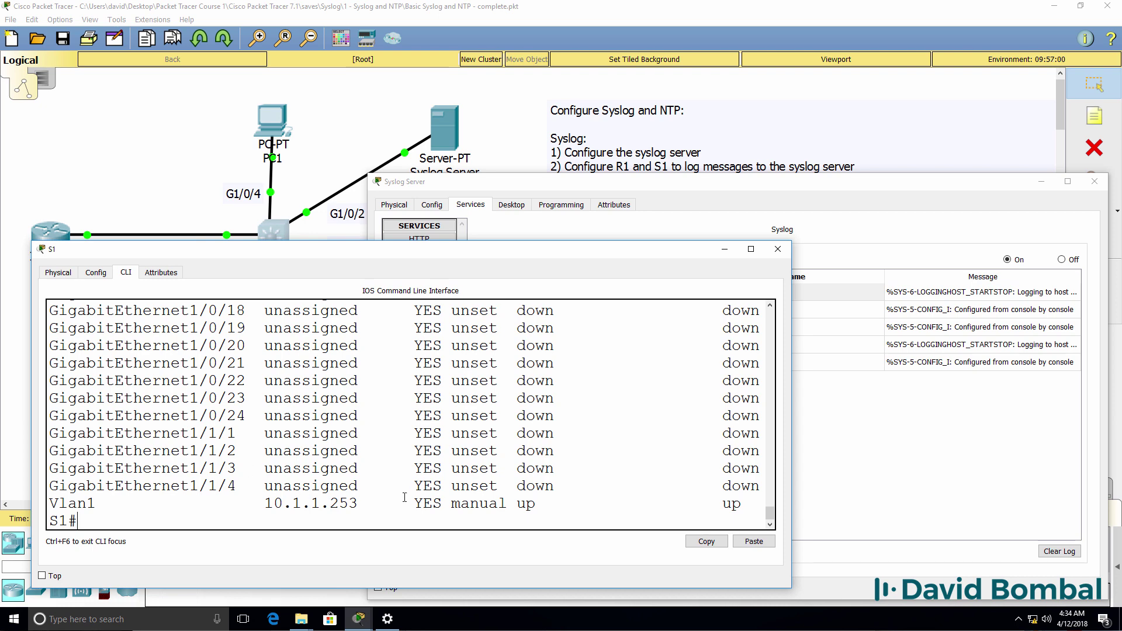
drag(404, 497, 6, 497)
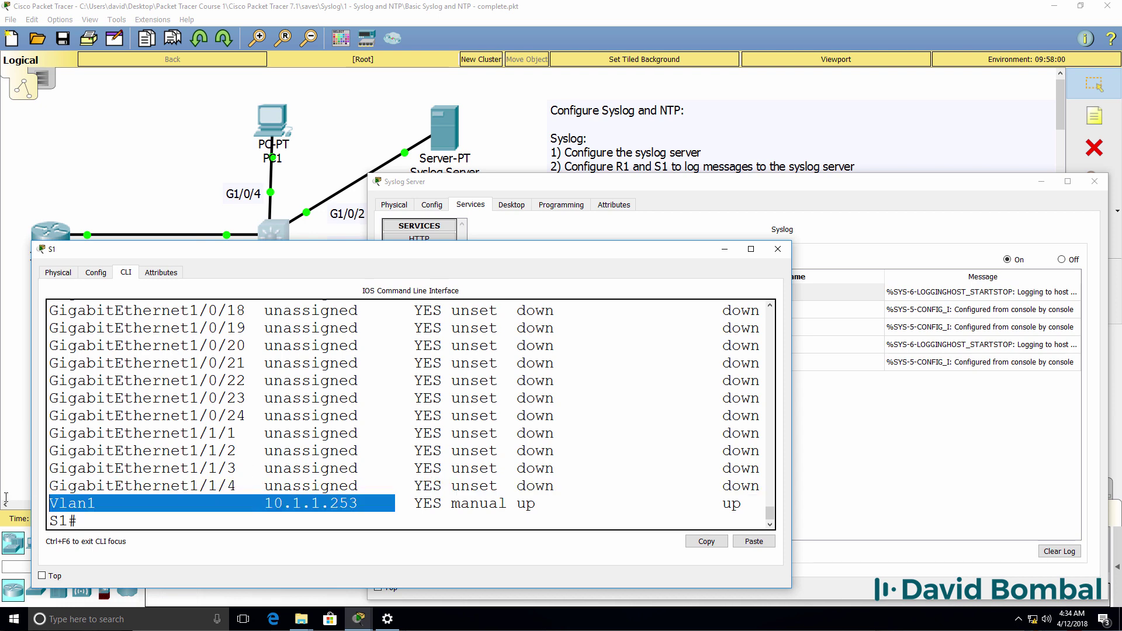
click(696, 215)
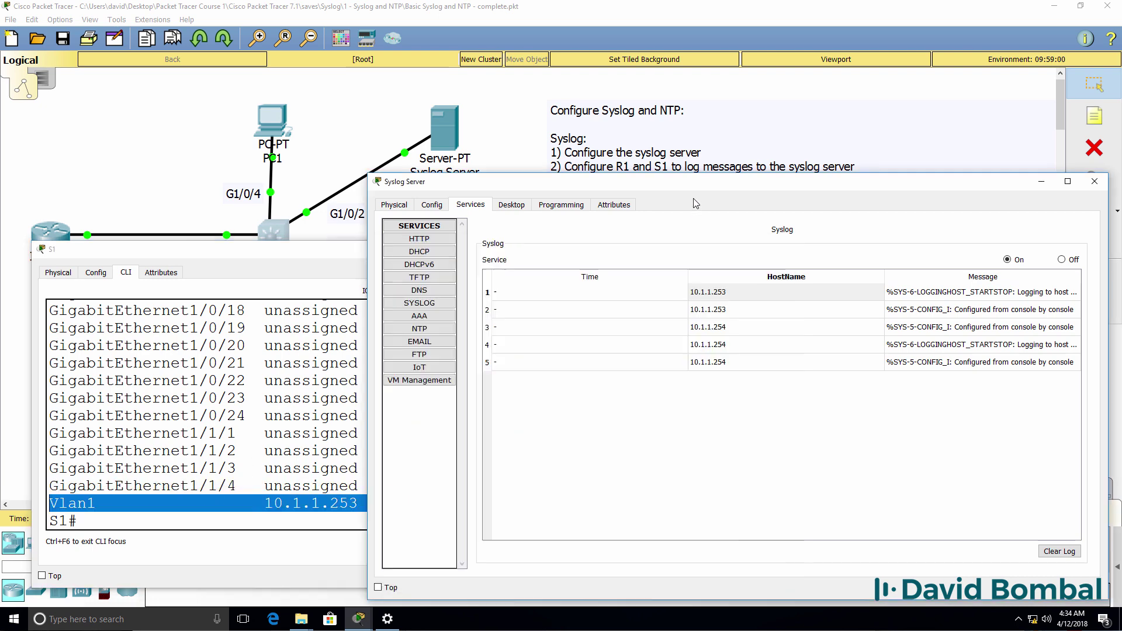
click(880, 297)
click(905, 297)
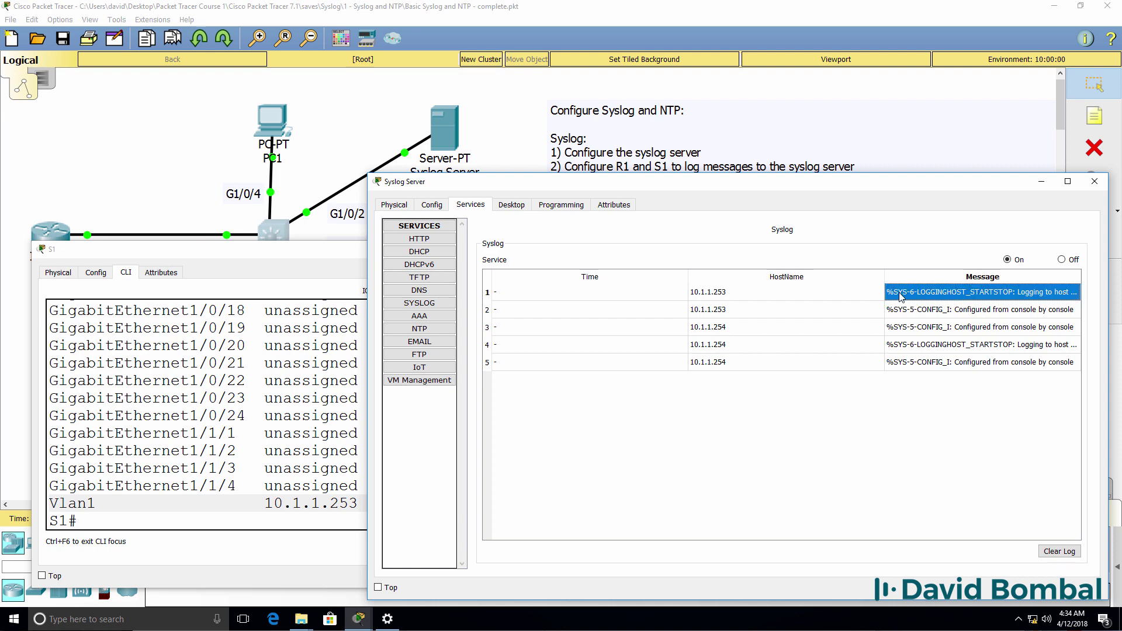
click(754, 16)
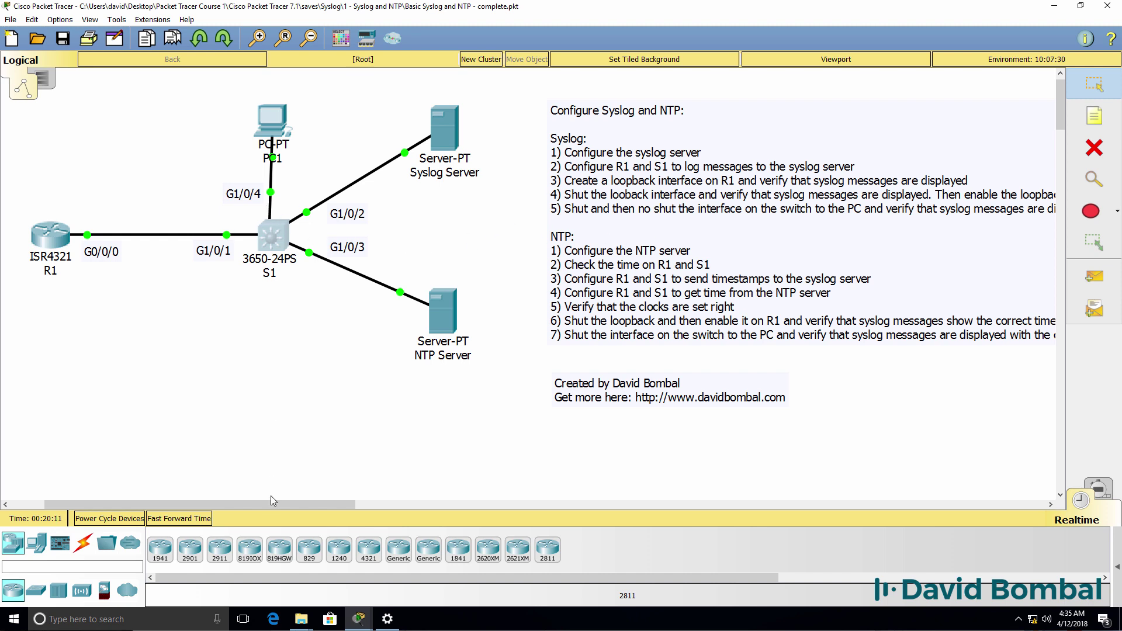
Arrange the Syslog Server log and R1's console side by side at a fresh R1 prompt.
mouse_move(358, 619)
click(393, 596)
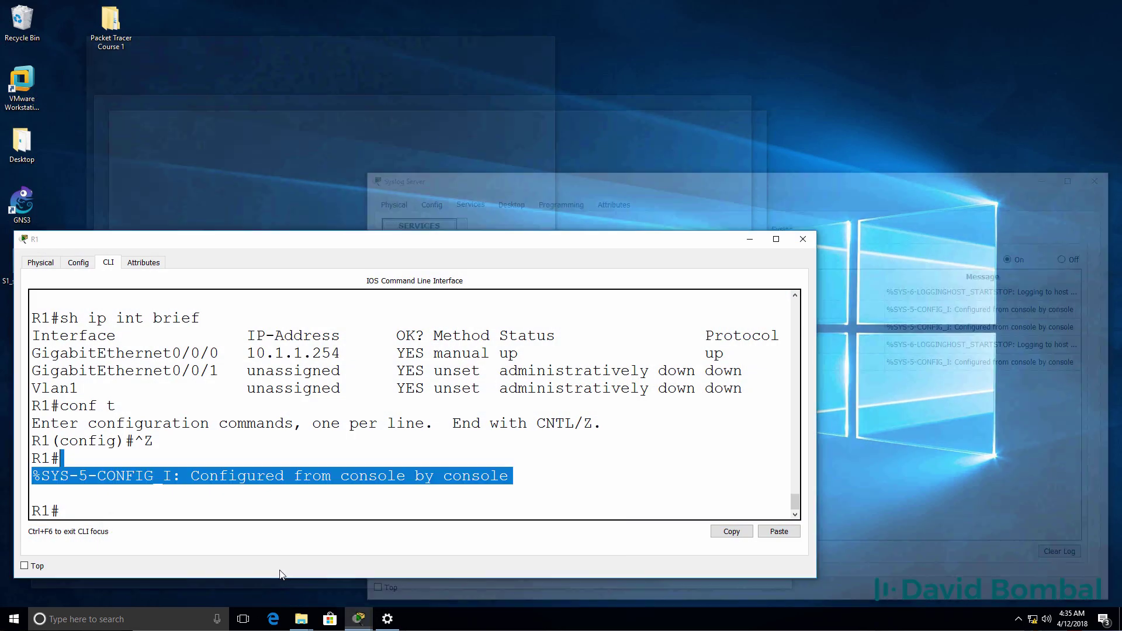
click(296, 570)
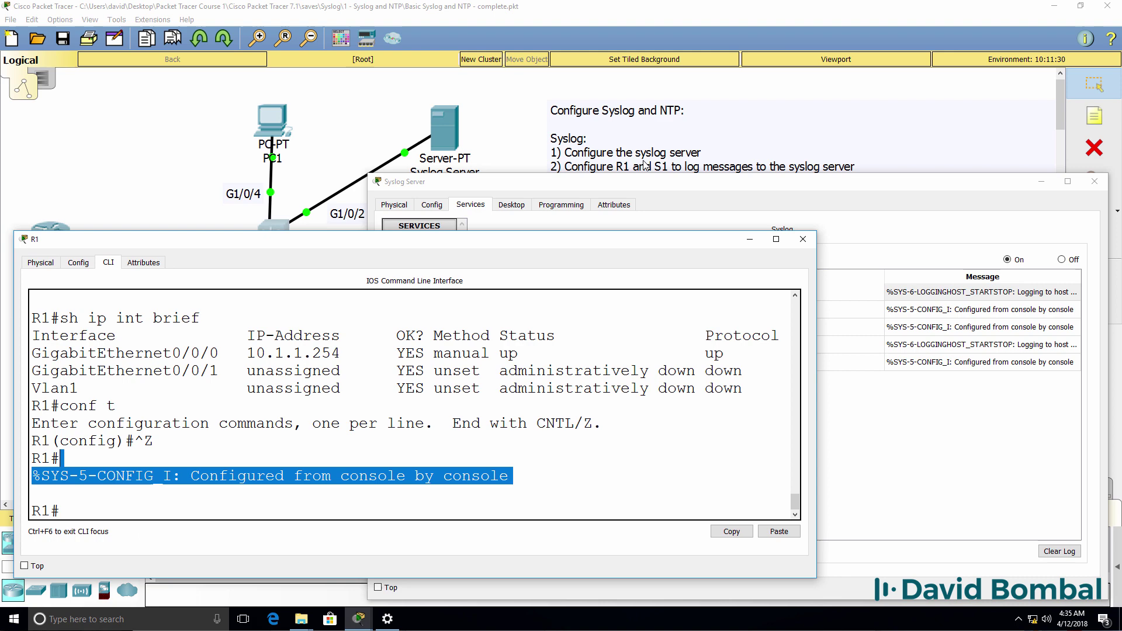
drag(650, 186, 658, 85)
click(191, 481)
key(Return)
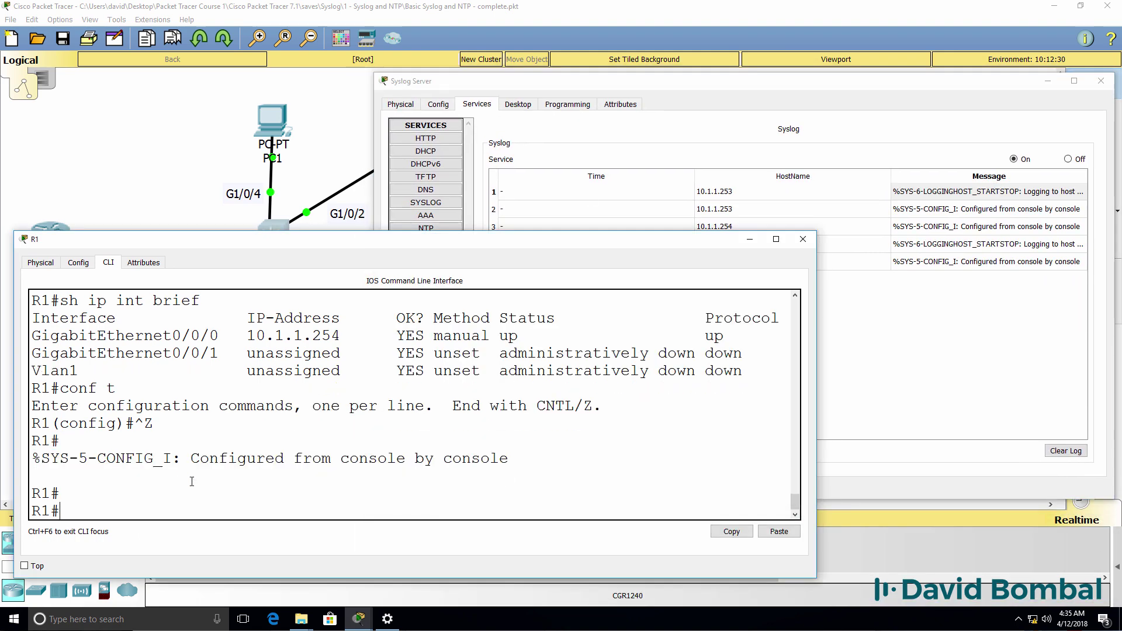
Create interface Loopback0 on R1 with conf t and int loop 0.
text(conf t)
key(Return)
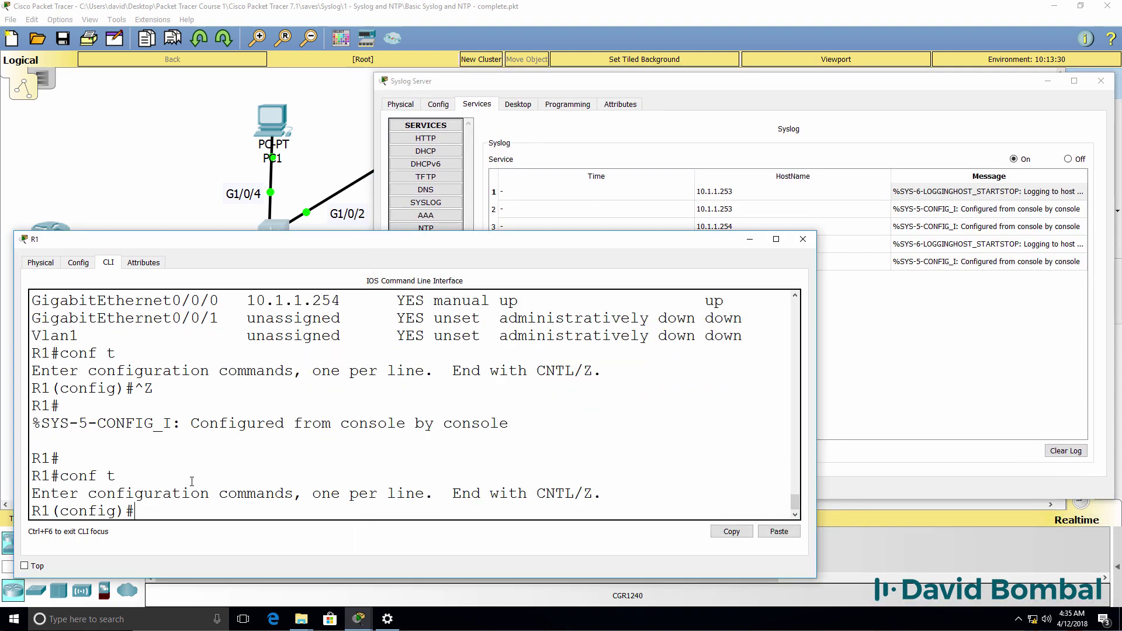
text(int loop 0)
key(Return)
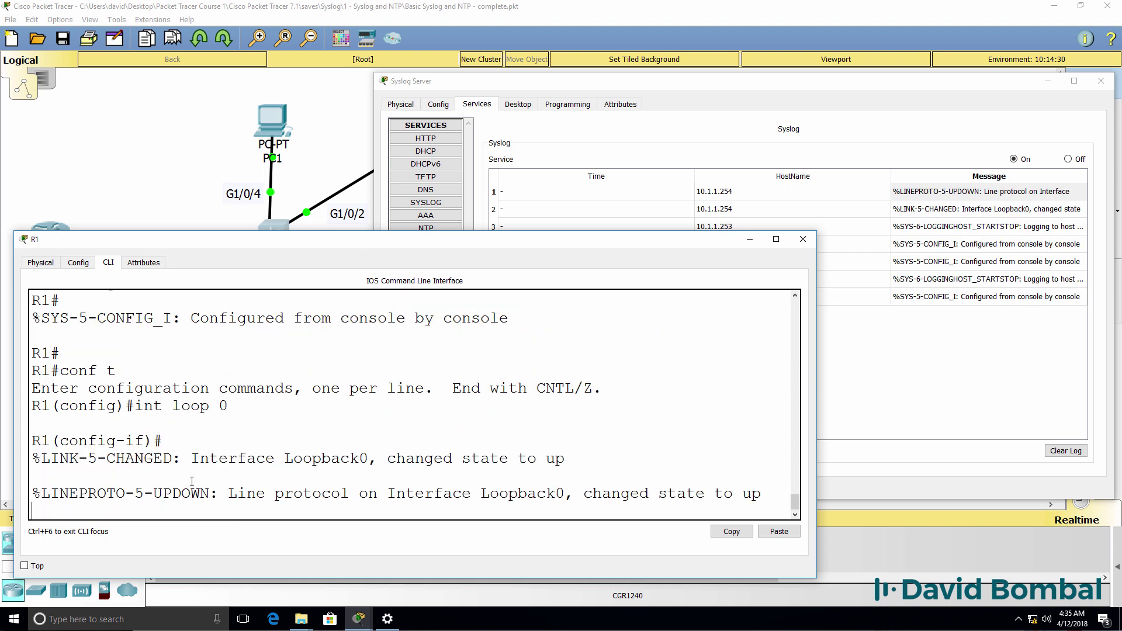
Compare the Loopback0 link and line-protocol up messages in the syslog log with R1's output.
click(979, 209)
double_click(979, 209)
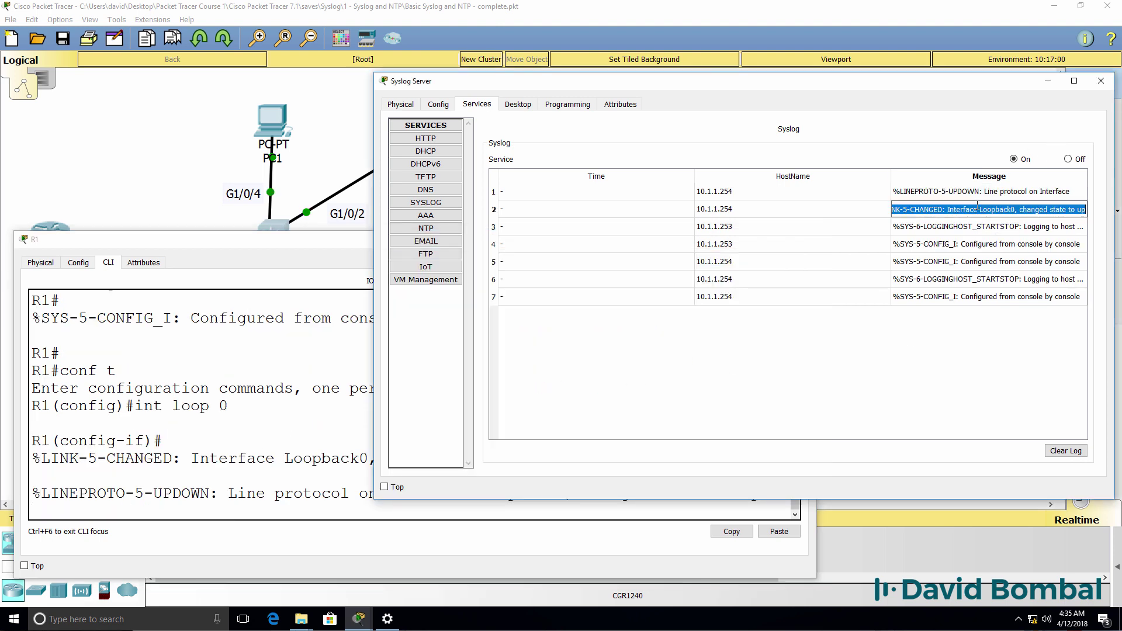
double_click(971, 192)
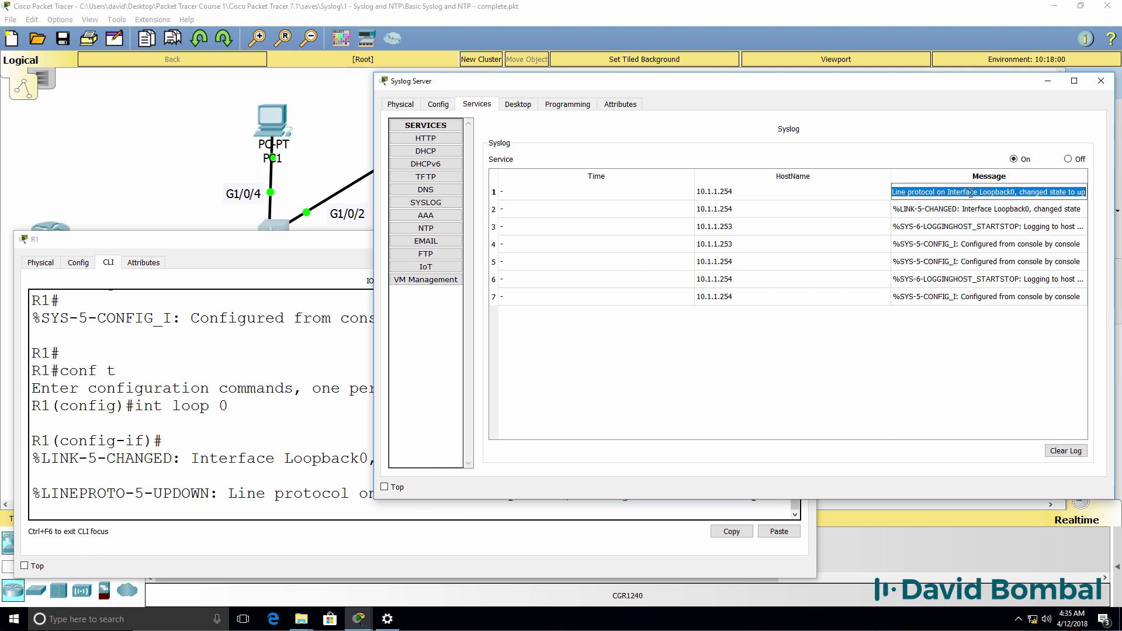
click(174, 460)
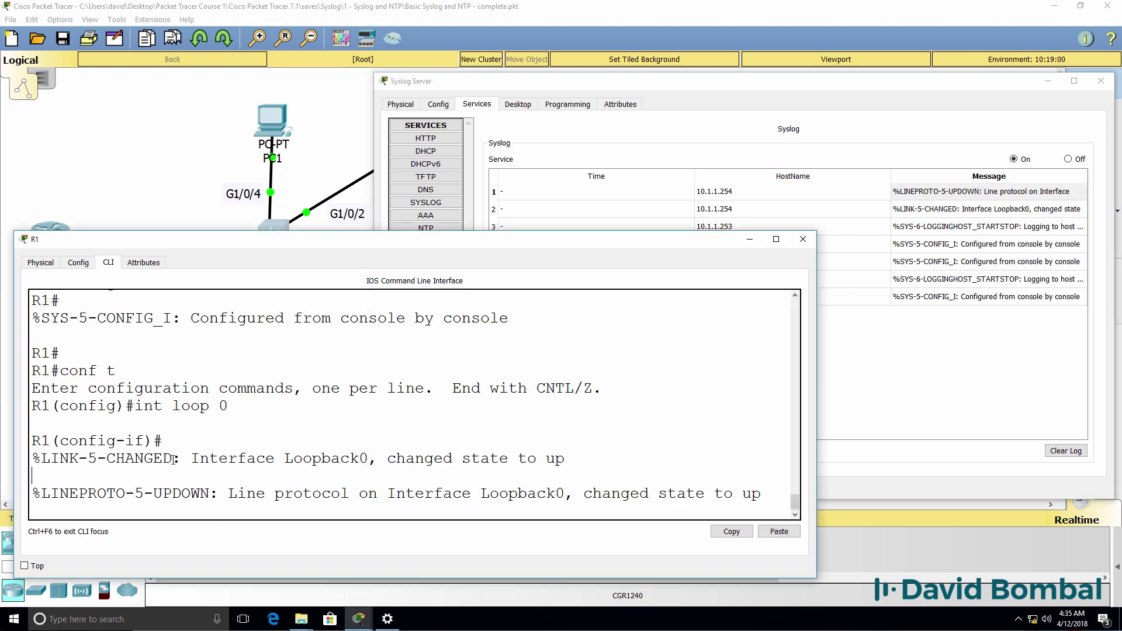
drag(330, 438, 742, 520)
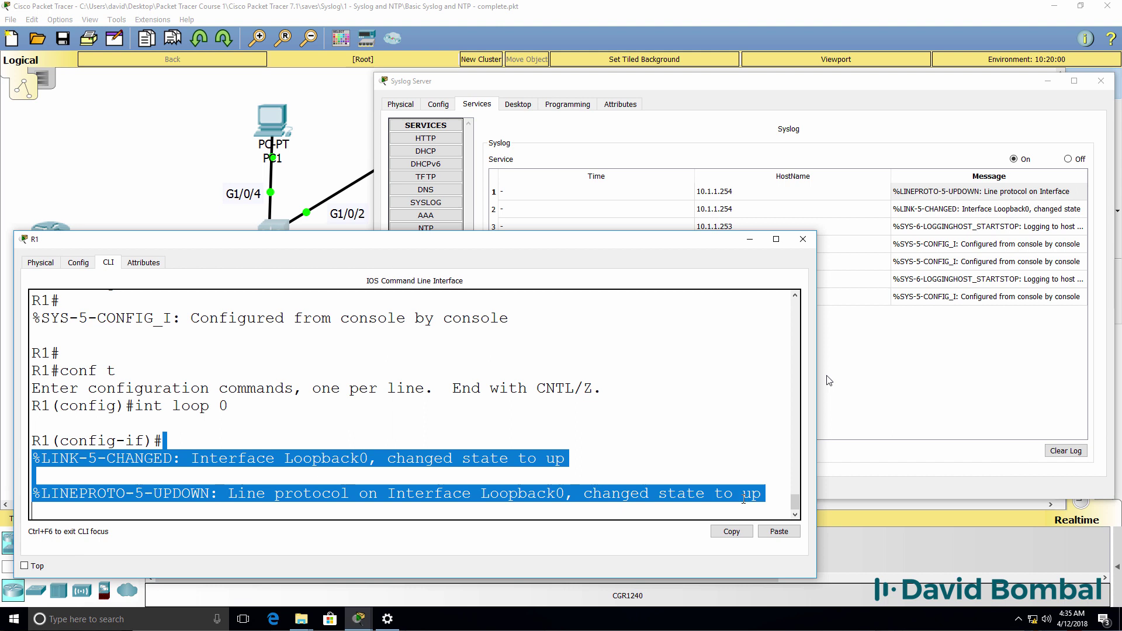
Assign Loopback0 the address 1.1.1.1 with mask 255.255.255.255.
click(464, 422)
key(Return)
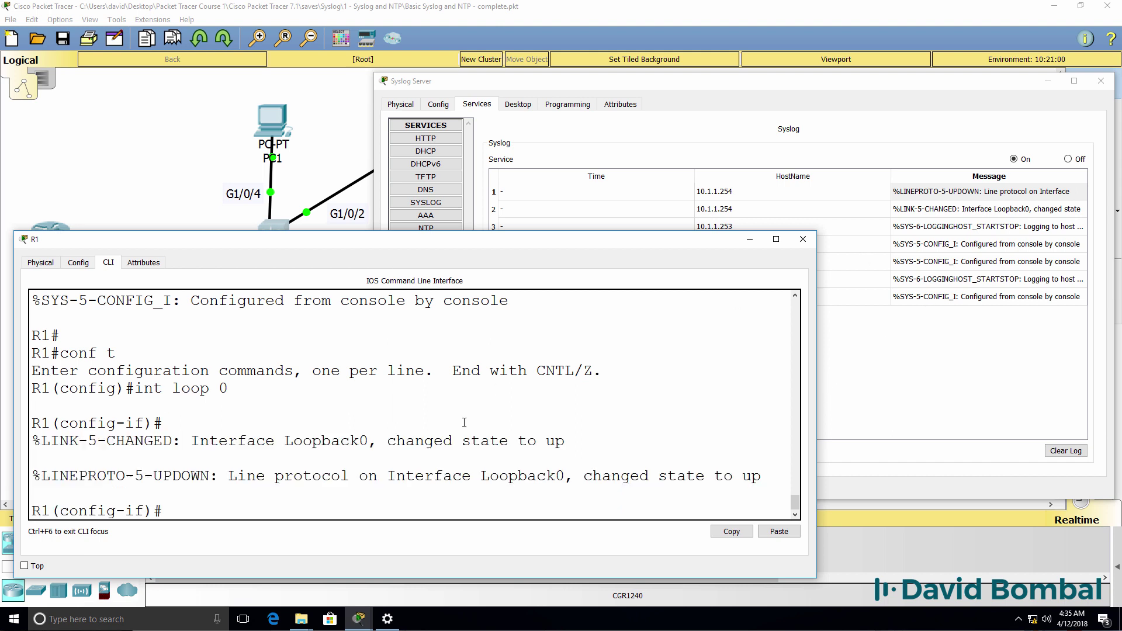
text(ip add)
key(Tab)
text(1)
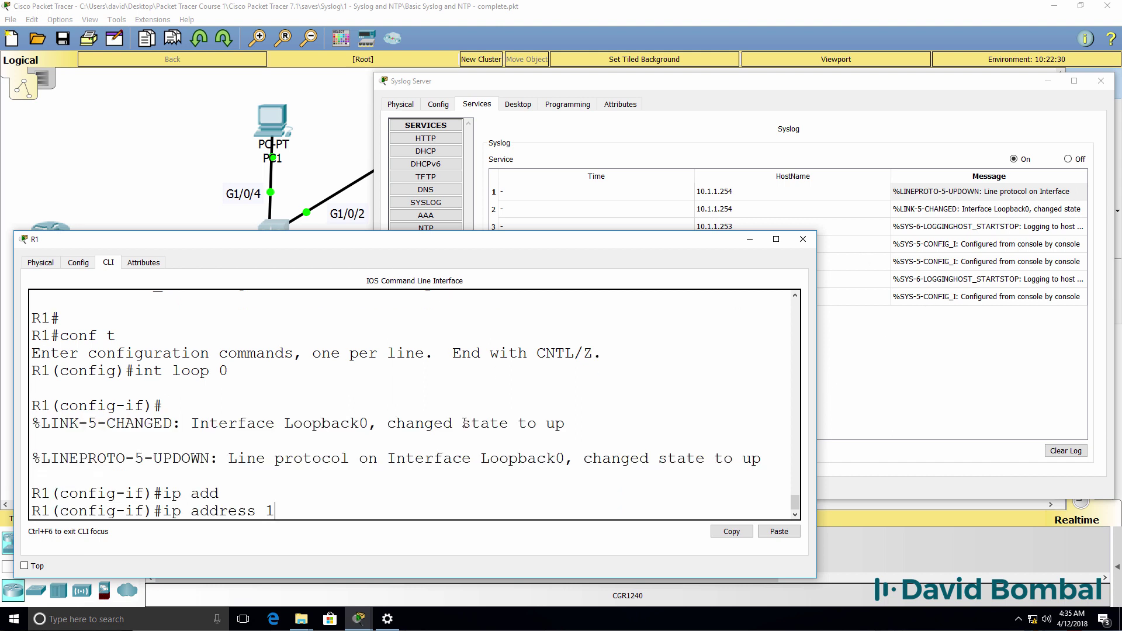
text(.1.1.1)
key(BackSpace)
key(BackSpace)
key(BackSpace)
key(BackSpace)
key(BackSpace)
text(.1.1.1 255.255.255.255)
key(Return)
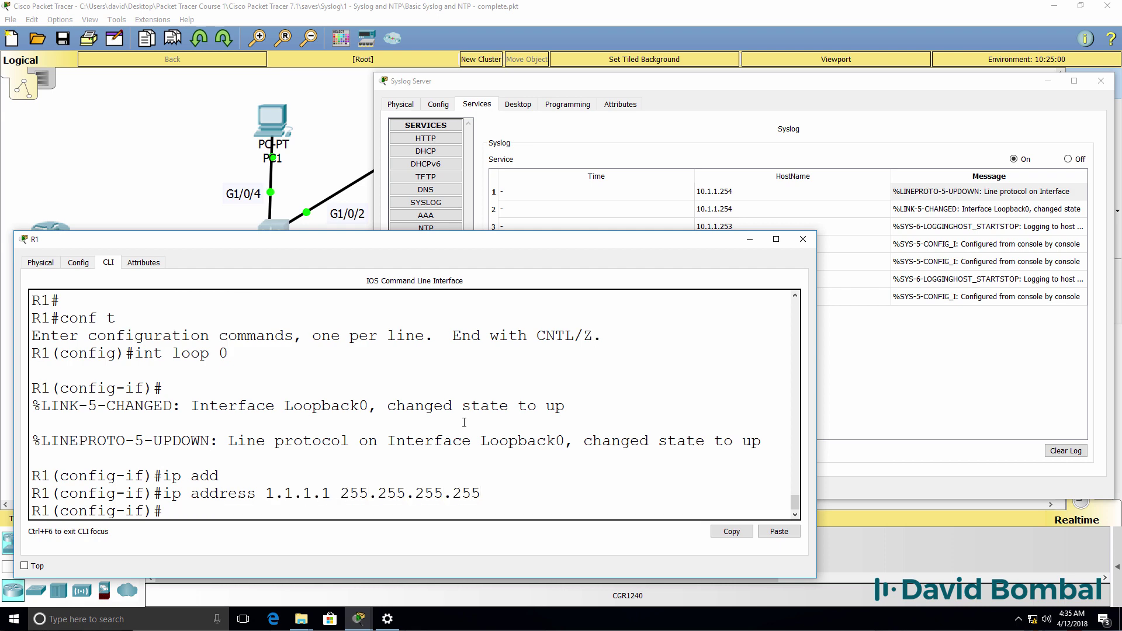
Shut down Loopback0 and confirm the administratively down message in the Syslog Server log.
text(shut)
key(Return)
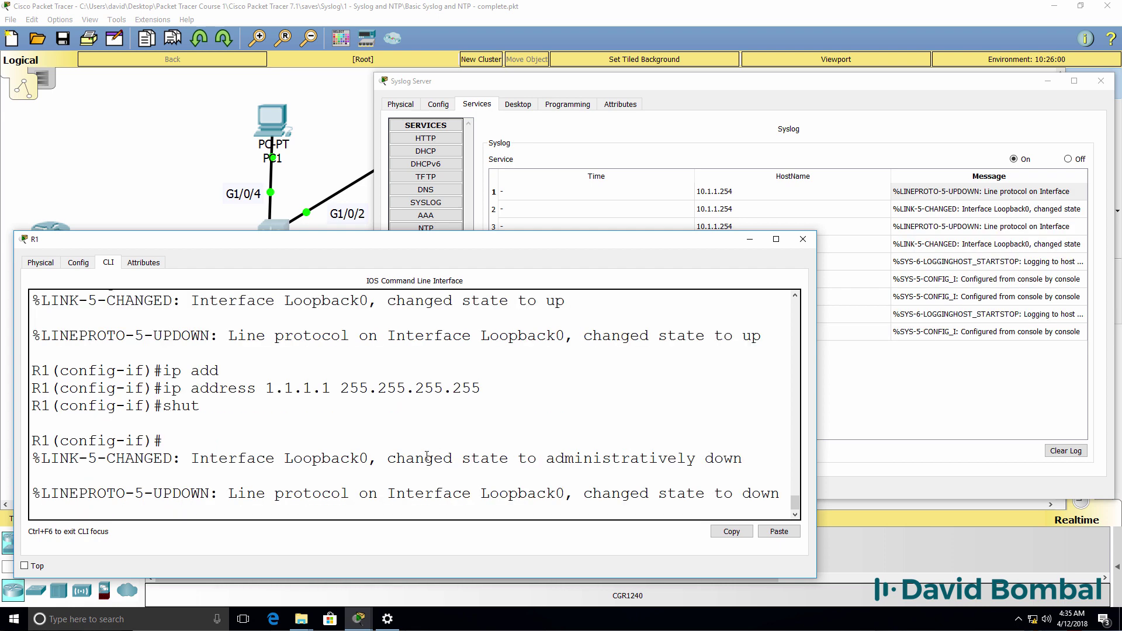
drag(422, 444, 451, 538)
double_click(1015, 193)
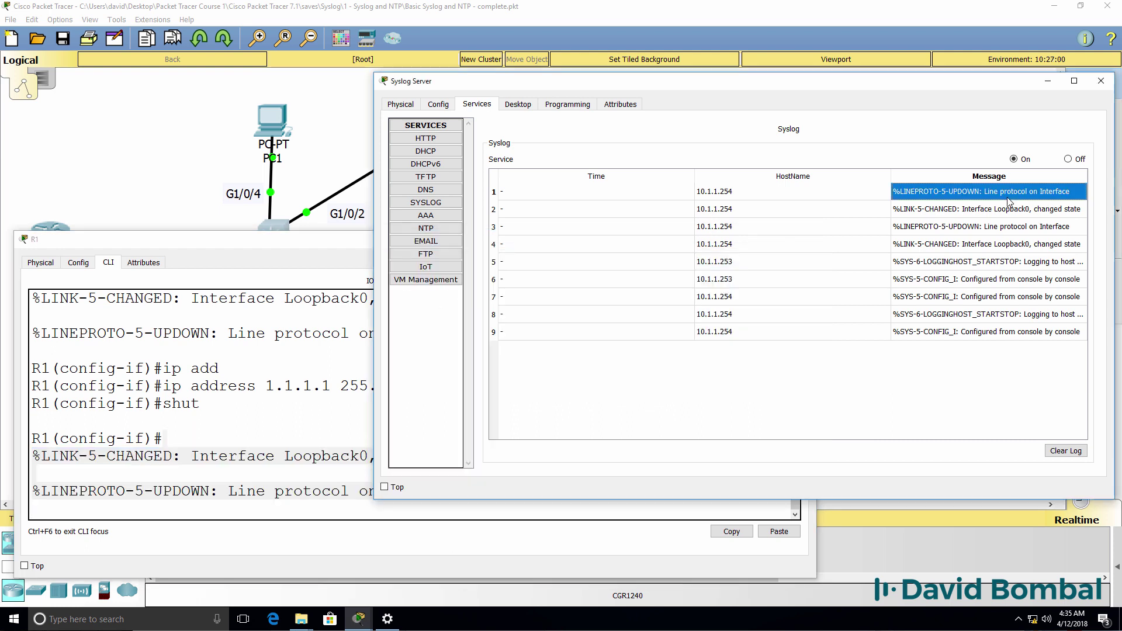
click(491, 209)
click(985, 193)
drag(374, 237, 60, 236)
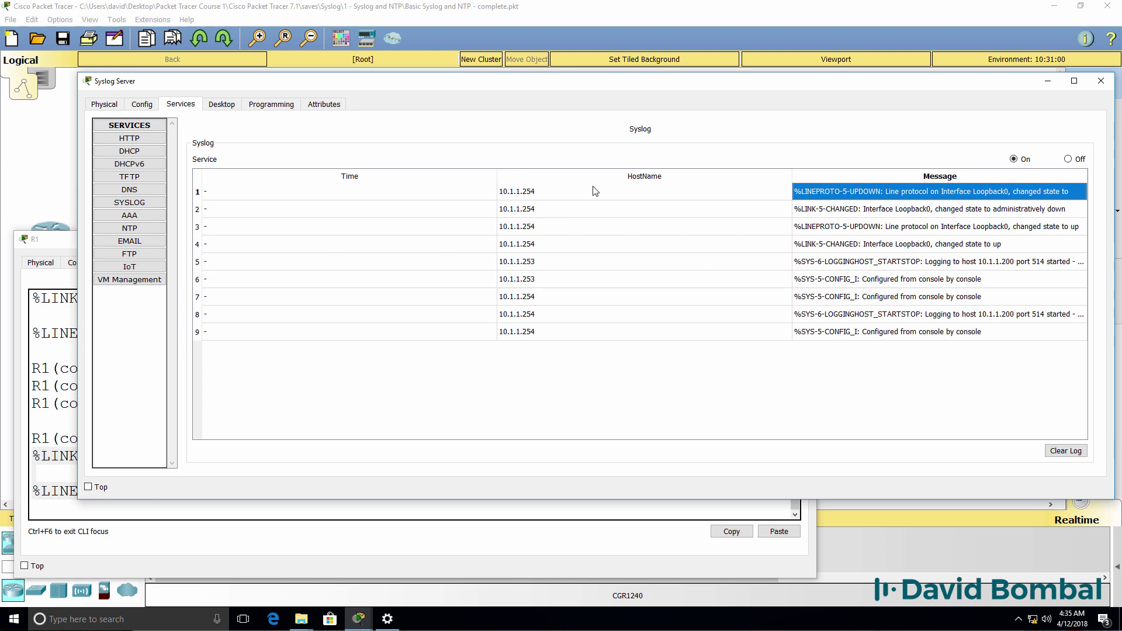
click(886, 215)
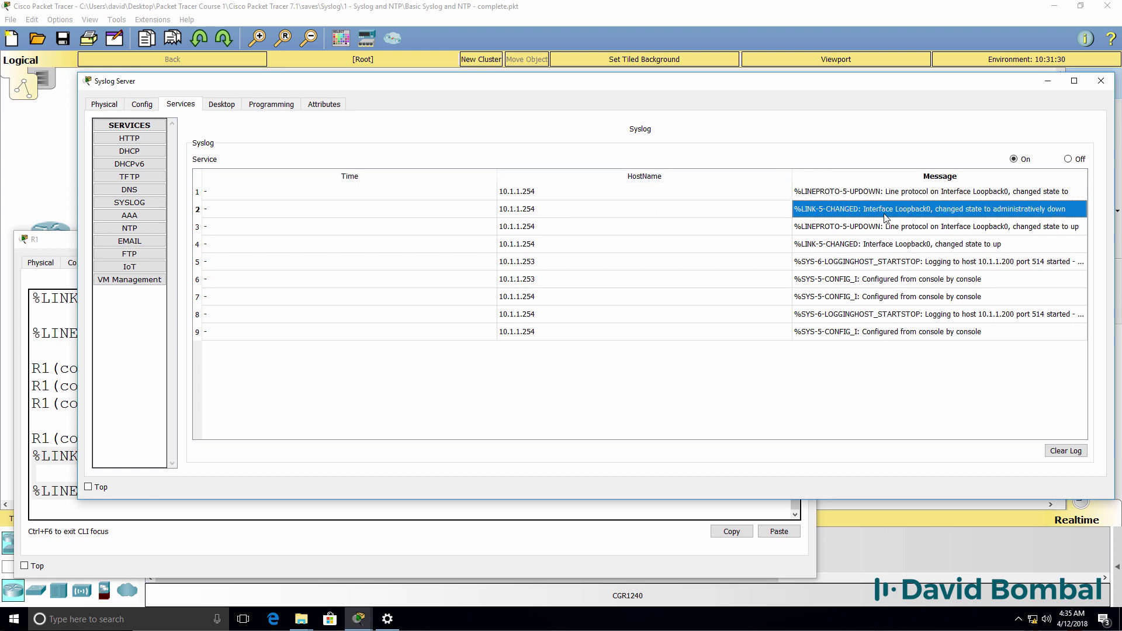
click(615, 508)
Re-enable Loopback0 with 'no shut' and check the Loopback0 up entries in the syslog list.
text(no shut)
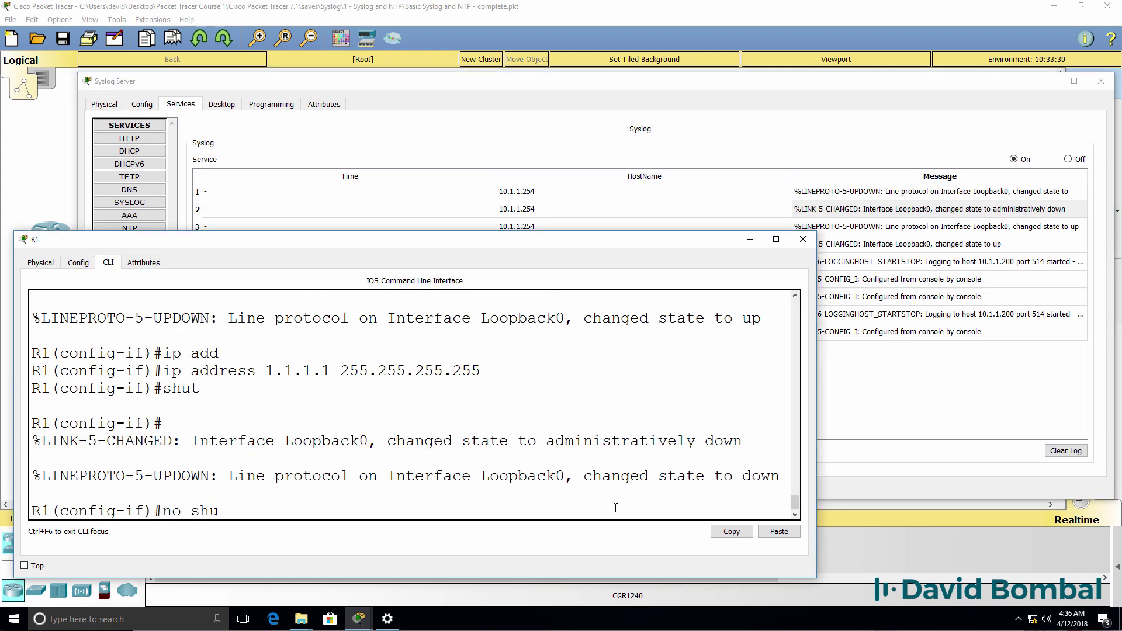
key(Return)
click(928, 215)
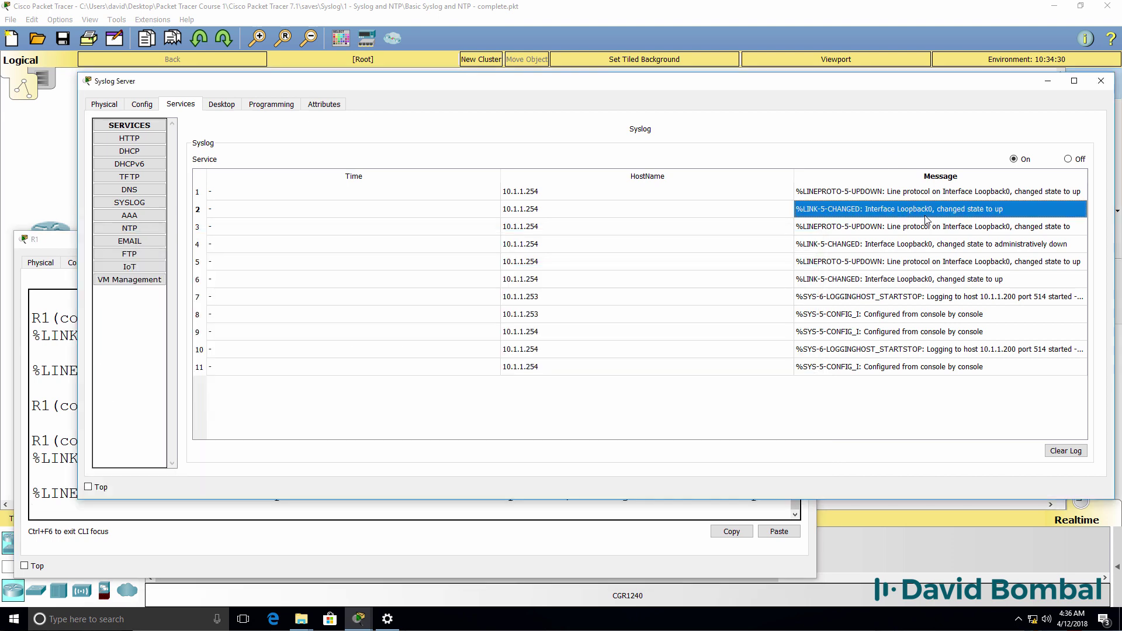
click(920, 198)
click(911, 211)
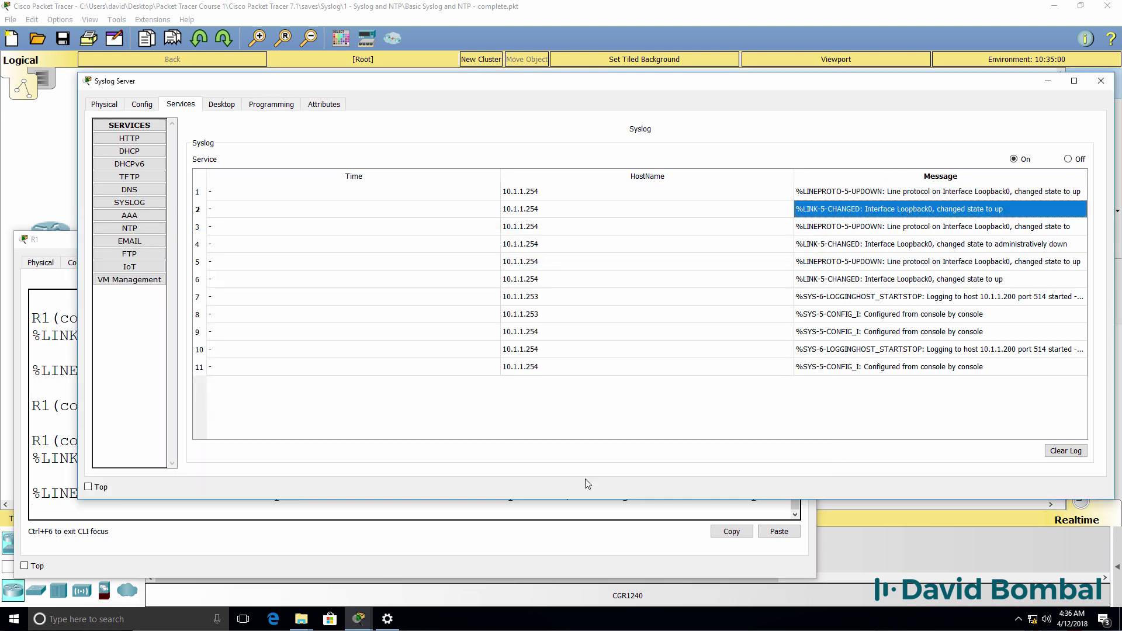
click(532, 510)
Shut Loopback0 again, then re-enable it, and verify the latest down entry in the syslog log.
key(Return)
text(no s)
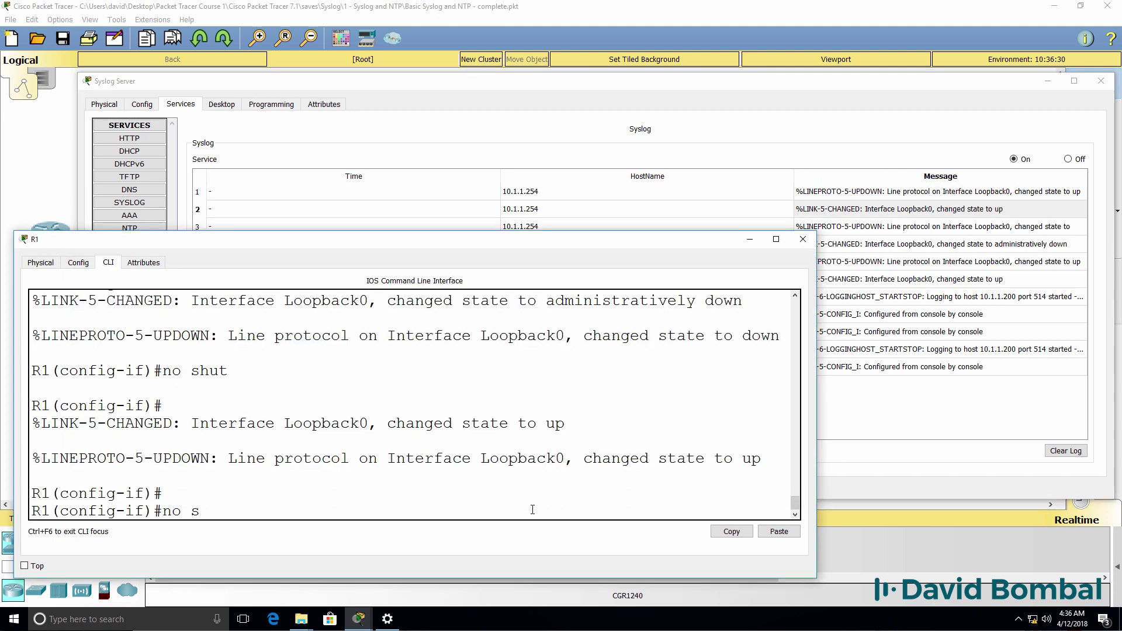
key(BackSpace)
key(BackSpace)
key(BackSpace)
key(BackSpace)
text(shut)
key(Return)
key(Return)
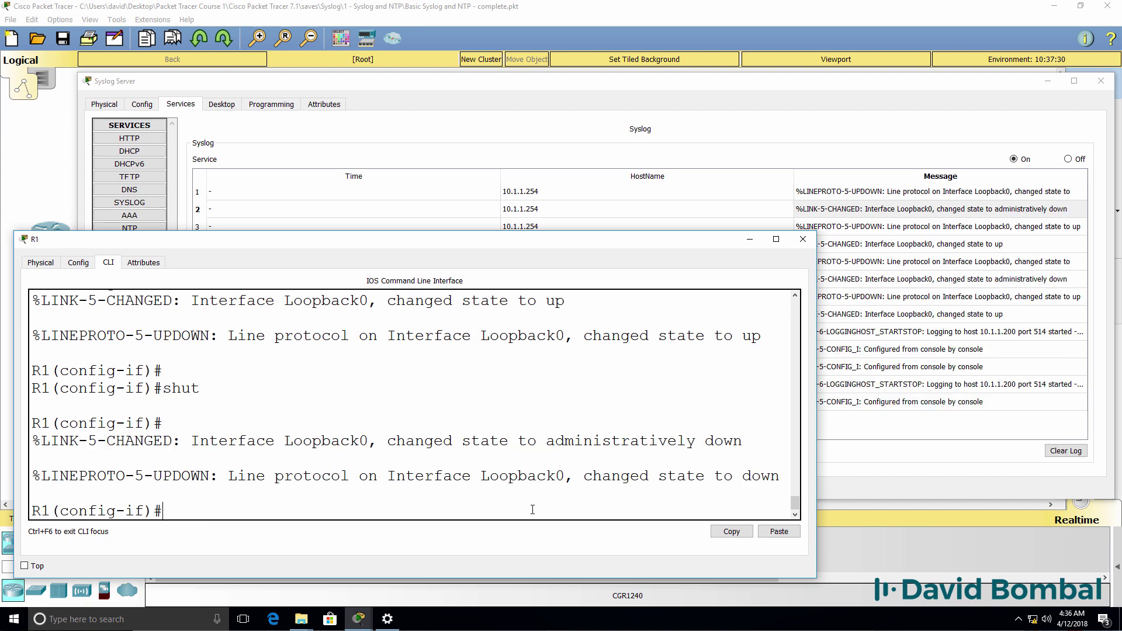
text(no shut)
key(Return)
click(971, 201)
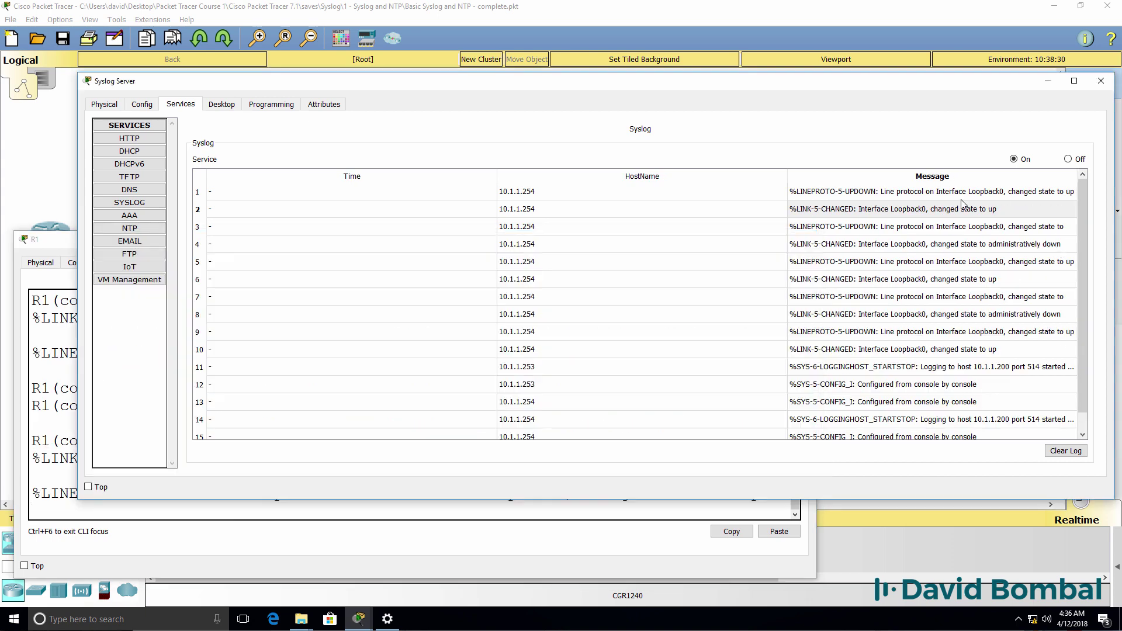
click(967, 225)
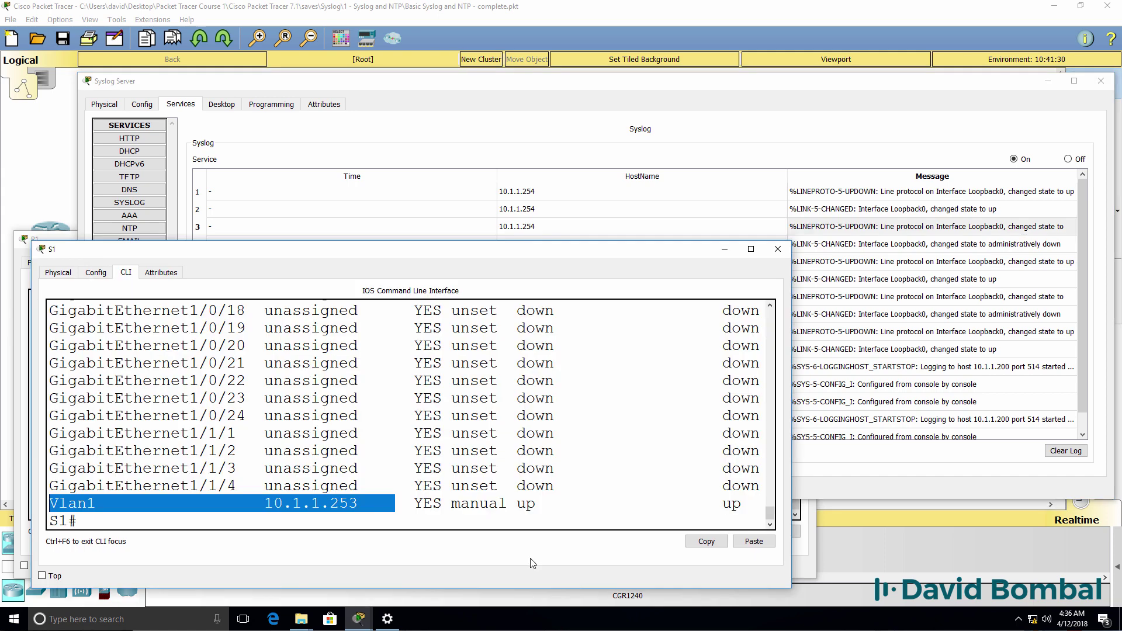
key(Return)
key(Return)
Run 'show ip int brief' on S1 and confirm port G1/0/4 is up.
text(sh i p)
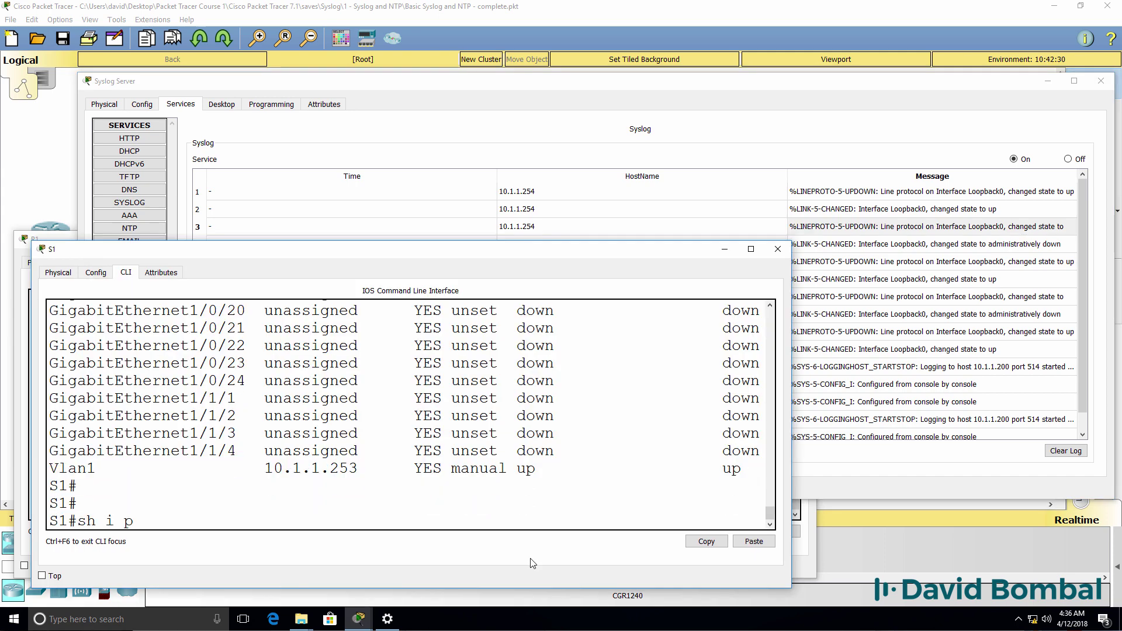
text(t)
key(BackSpace)
key(BackSpace)
key(BackSpace)
text(p int brief)
key(Return)
scroll(525, 488, up, 5)
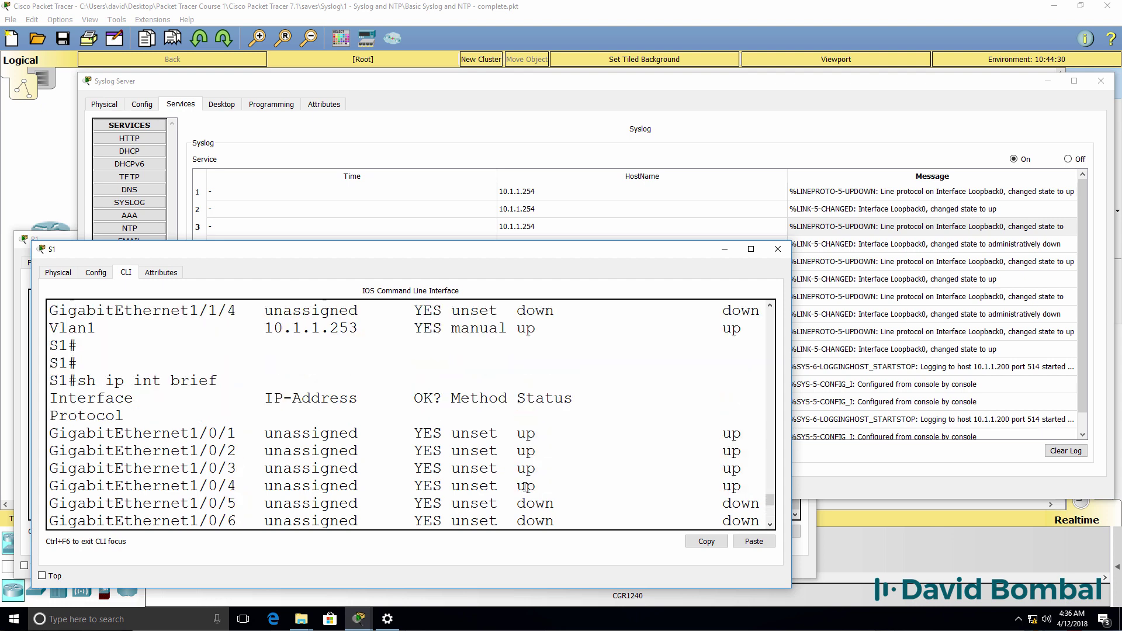
drag(592, 481, 1, 485)
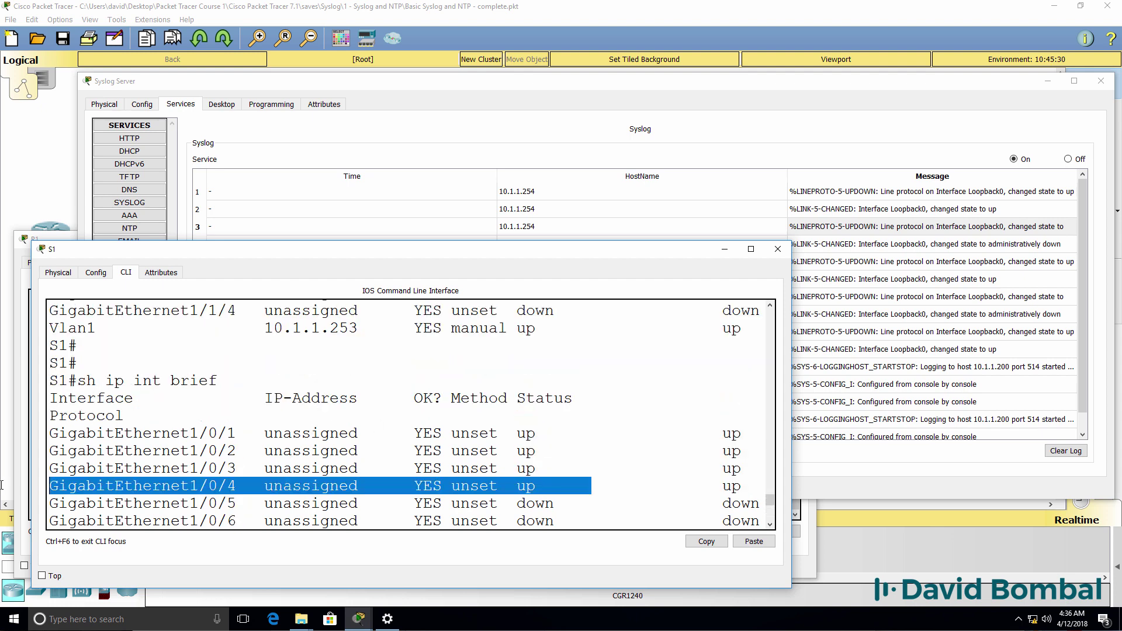
In S1's configuration mode, select interface G1/0/4 and shut it down.
text(conf t)
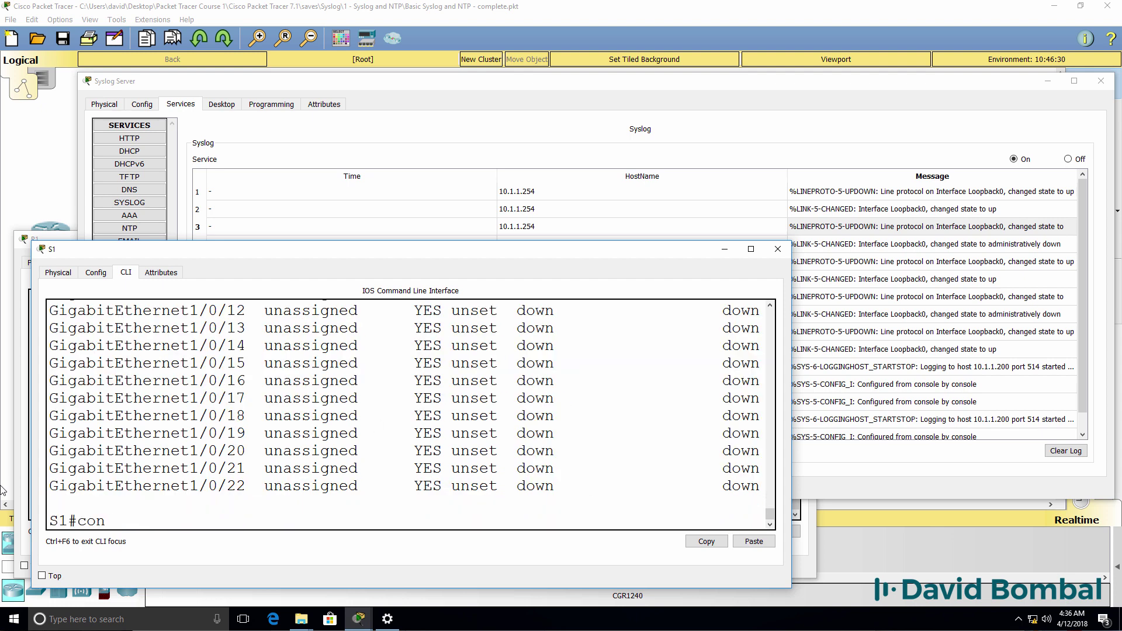
key(Return)
text(int g1/0/4)
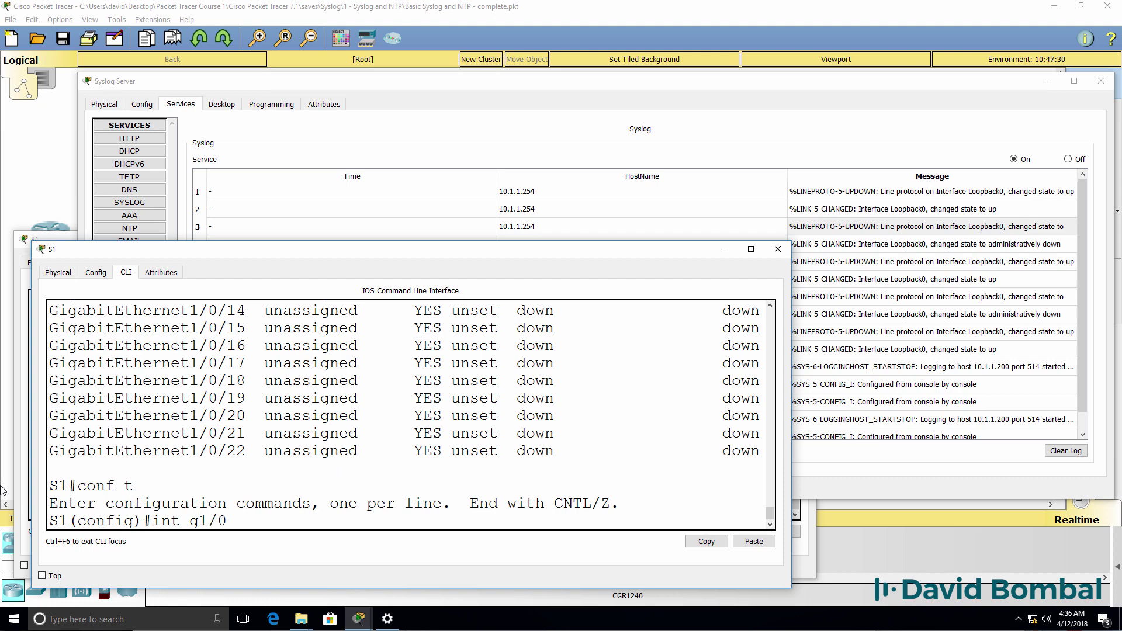
key(Return)
text(shut)
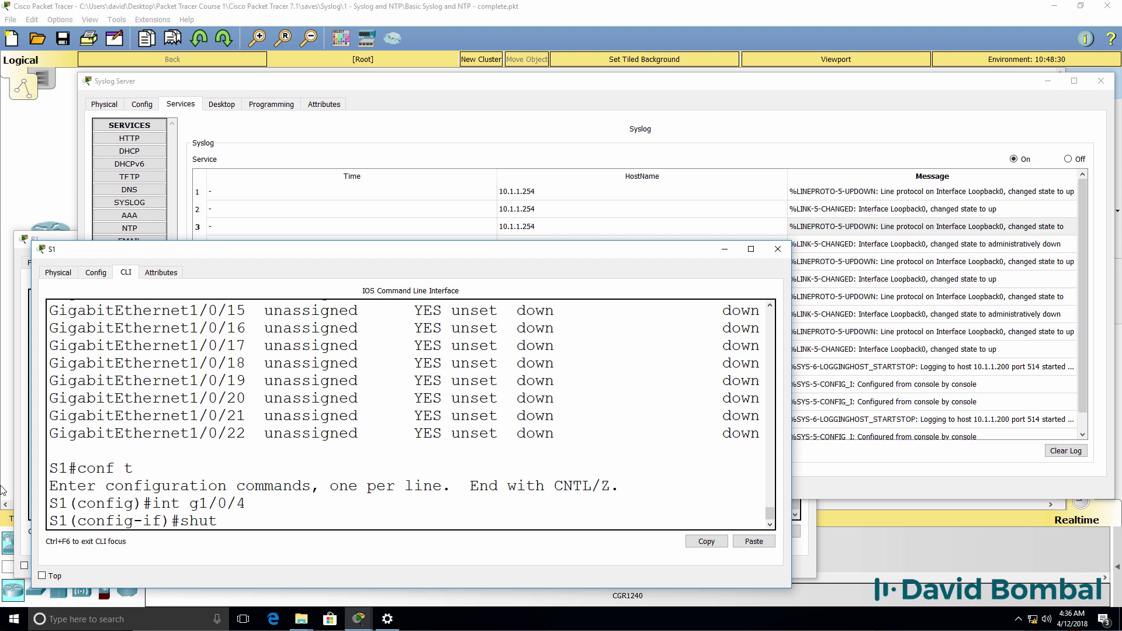
key(Return)
Read the G1/0/4 administratively down messages in the Syslog Server and S1's output.
click(868, 191)
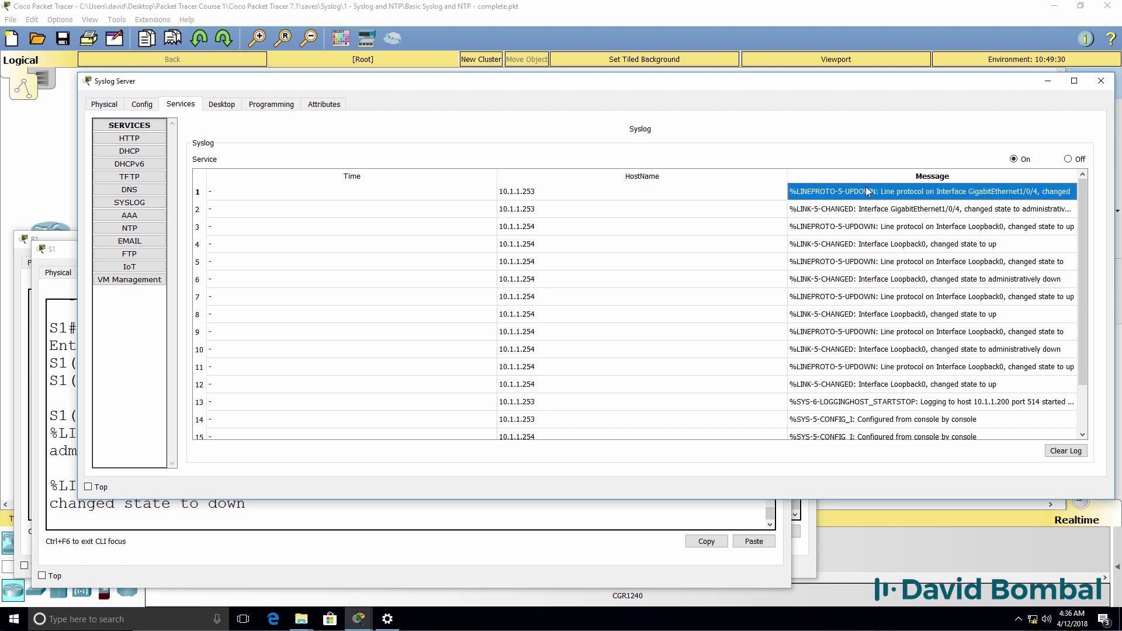
double_click(867, 191)
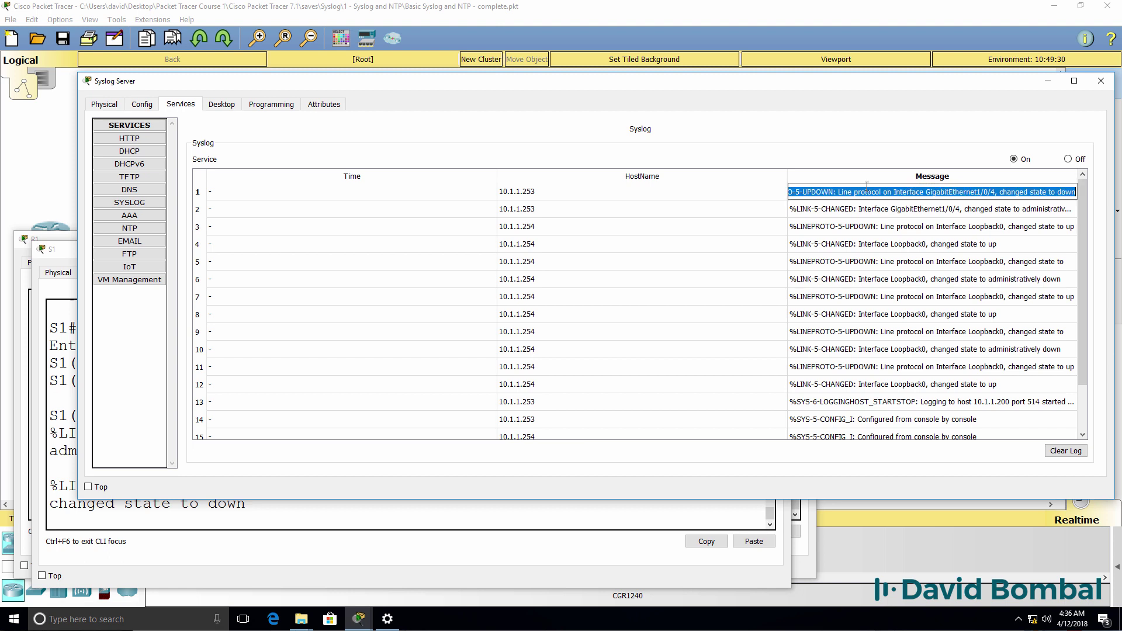
double_click(1009, 211)
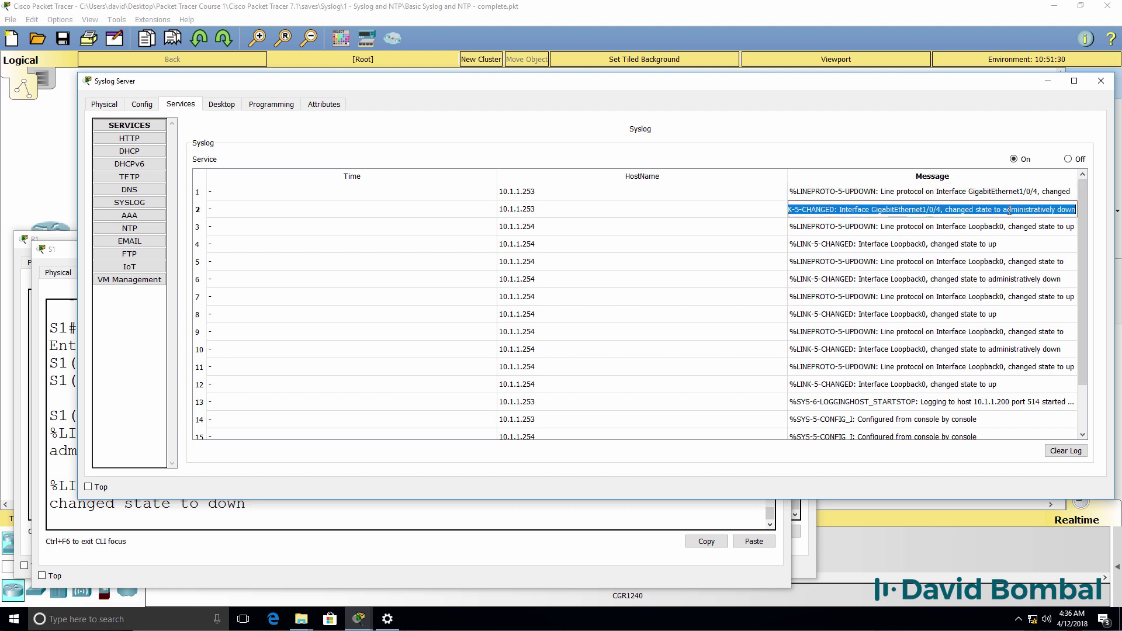
click(527, 504)
drag(260, 506, 54, 416)
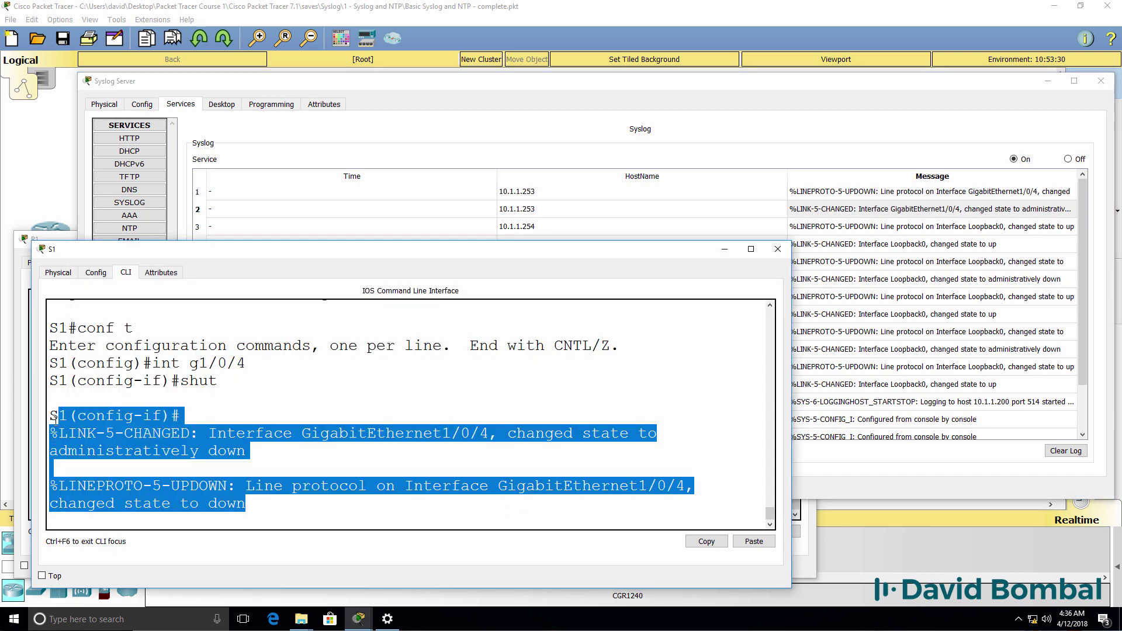
Re-enable G1/0/4 with 'no shut' and read its up message in the syslog log.
key(Return)
text(no shut)
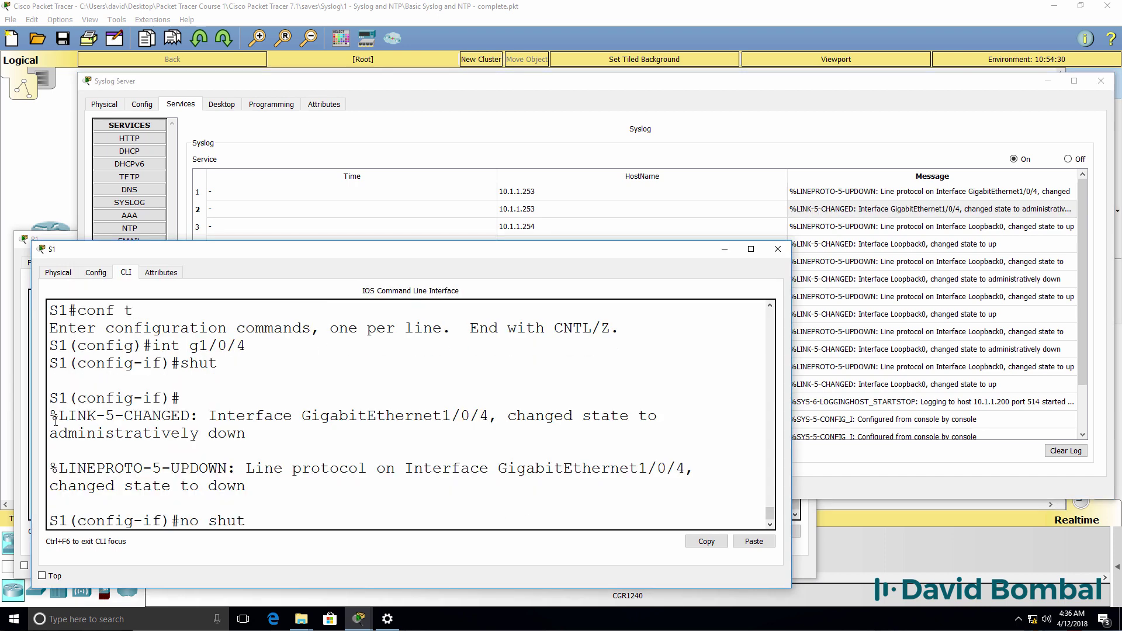
key(Return)
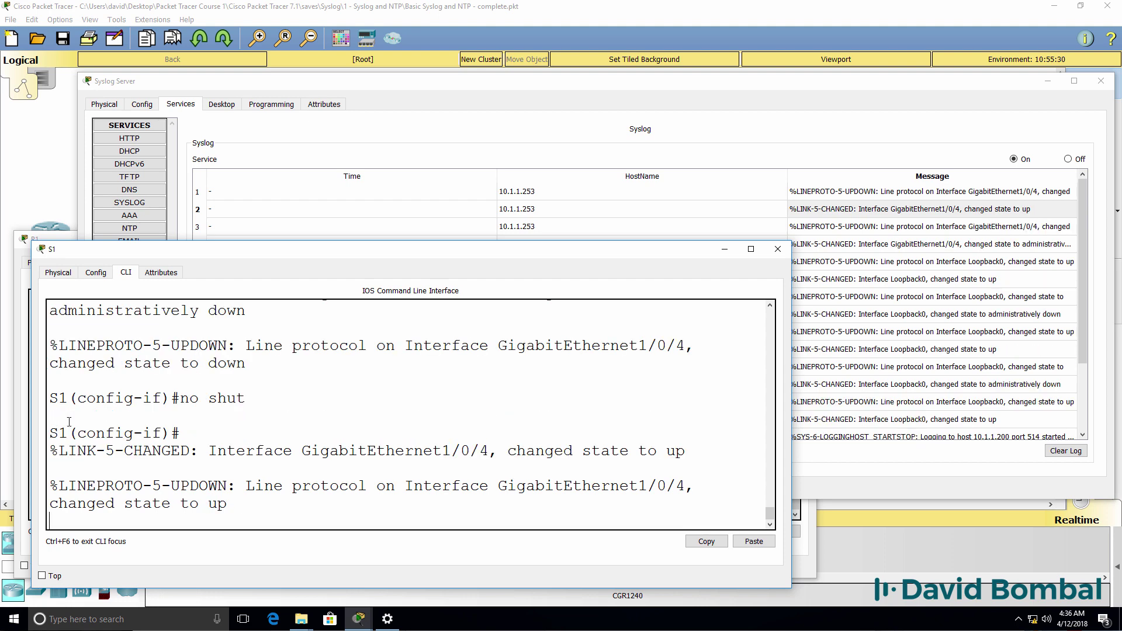
drag(229, 504, 50, 450)
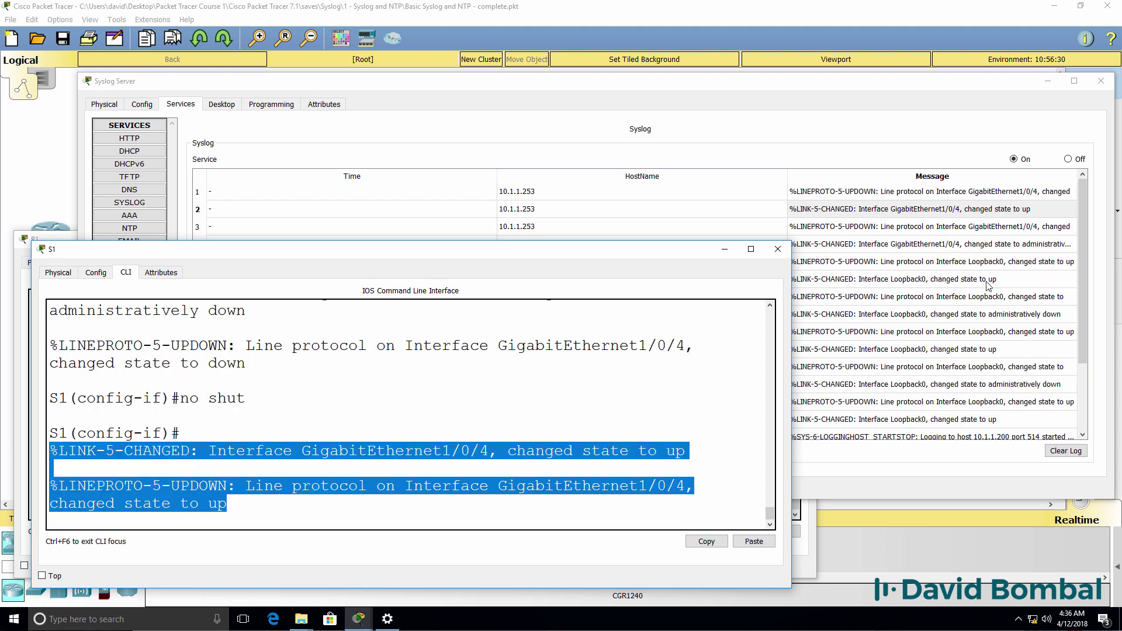
click(1027, 201)
double_click(1027, 205)
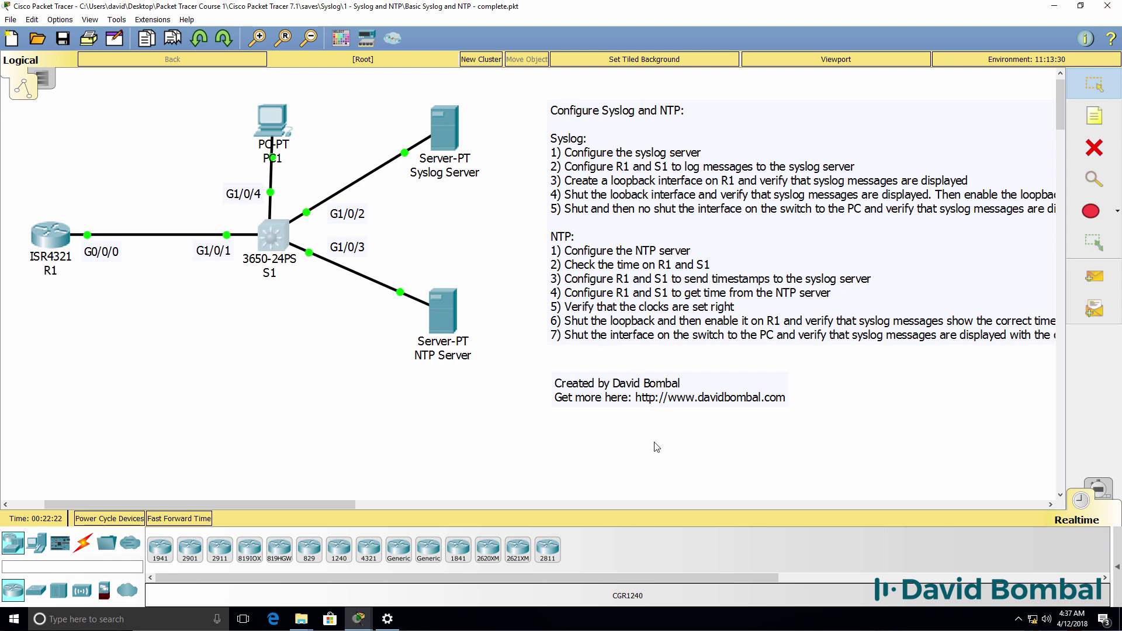
Reopen the Syslog Server window and point out the missing times on the first and third entries.
mouse_move(358, 619)
click(397, 561)
click(346, 193)
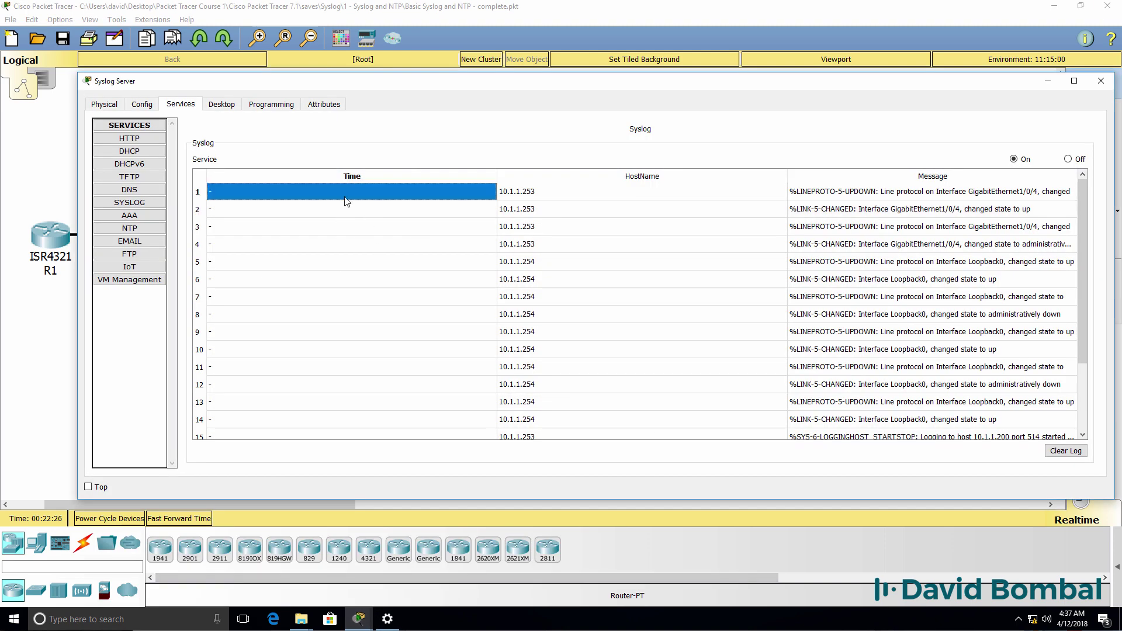
click(346, 227)
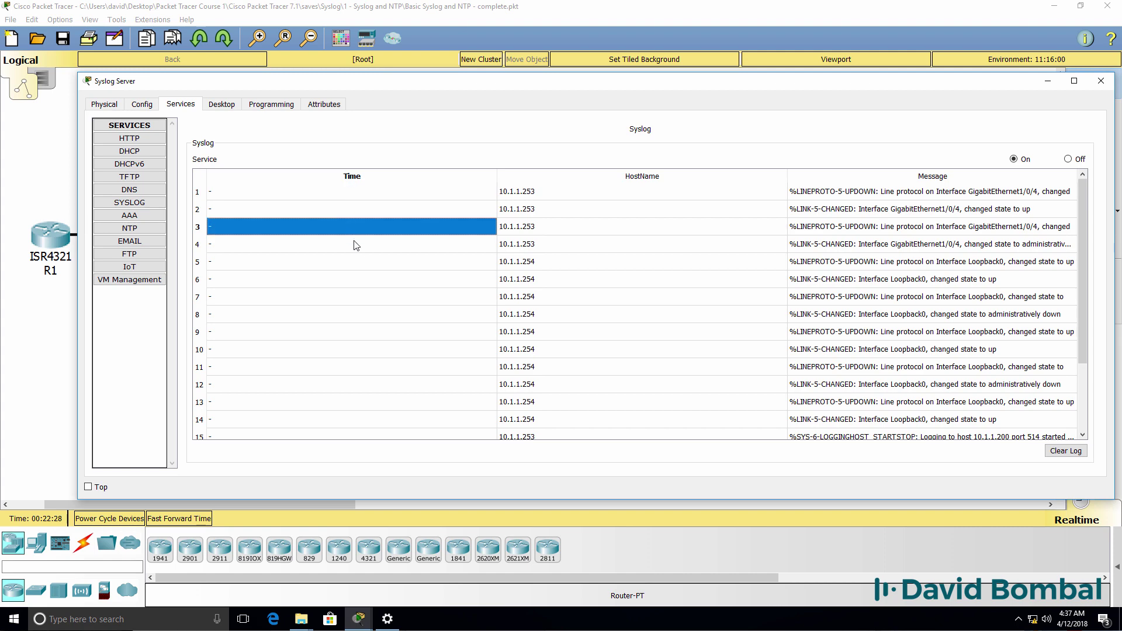